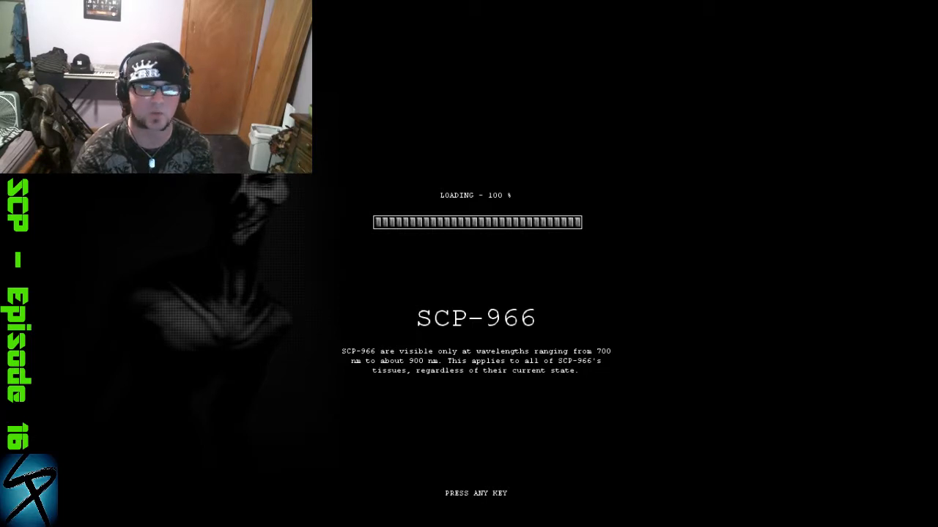
# - Dismiss the loading screen and bring up the LOAD GAME list from the main menu
pyautogui.click(589, 247)
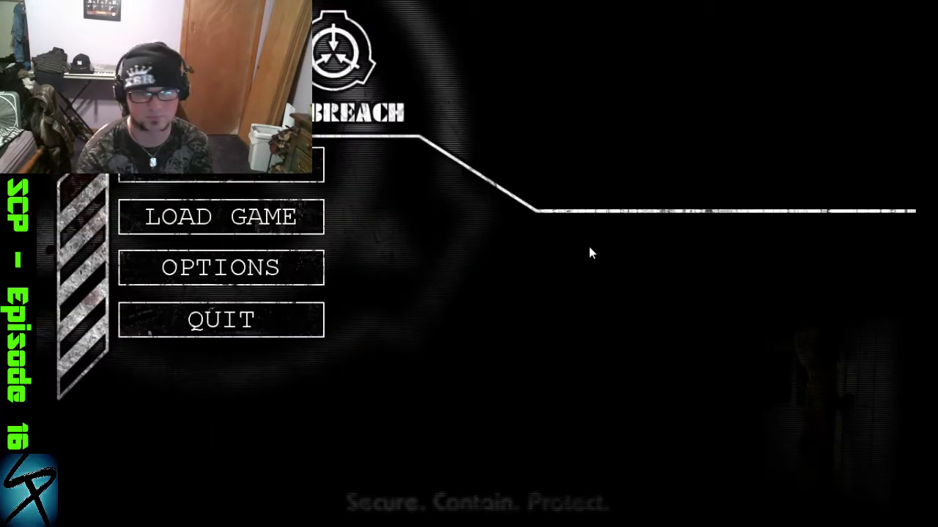
pyautogui.click(273, 224)
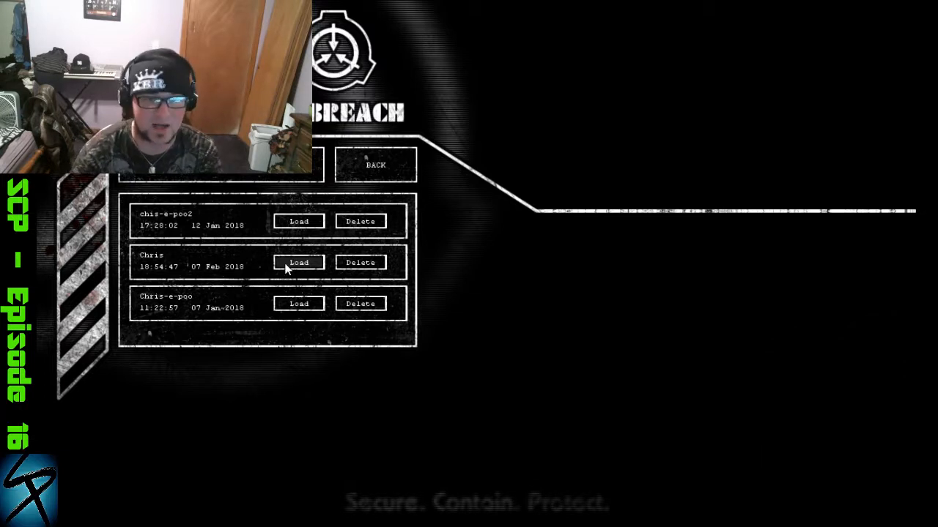
# - Load the second save, dated 07 Feb 2018, and let the loading bar finish
pyautogui.click(287, 266)
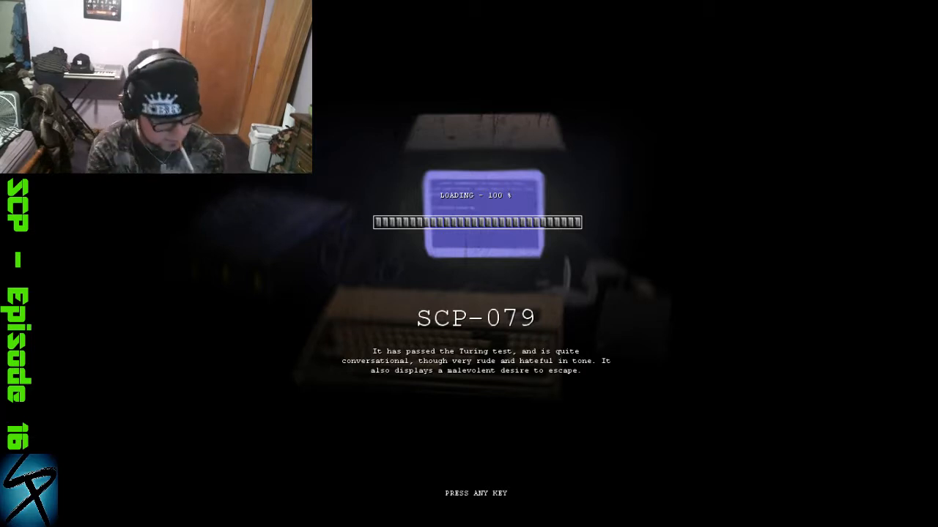
# - Start playing, use the Level 3 Key Card from the inventory on the door slot and walk through
pyautogui.press('space')
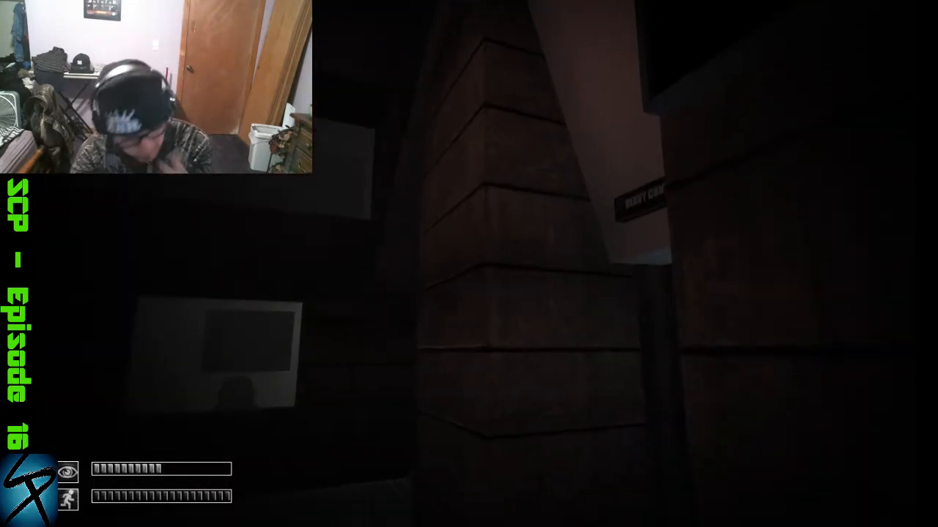
pyautogui.press('Tab')
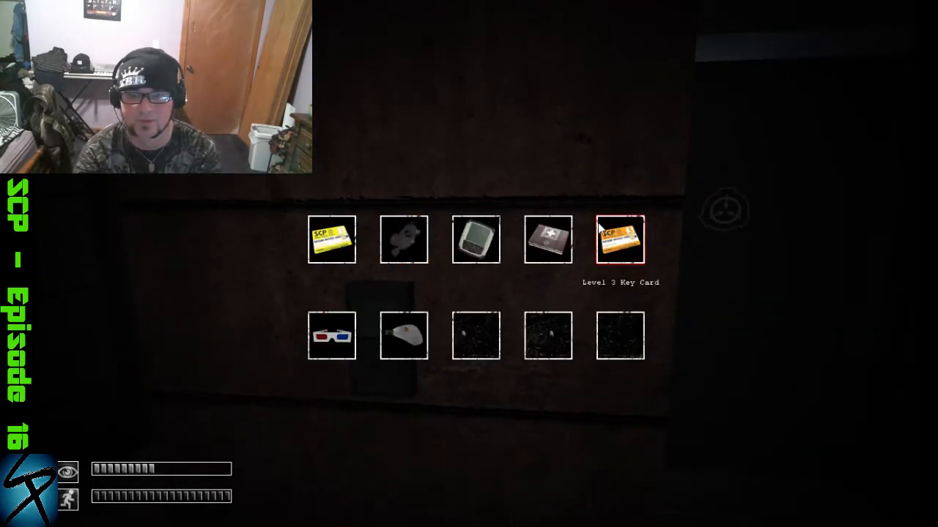
pyautogui.doubleClick(627, 249)
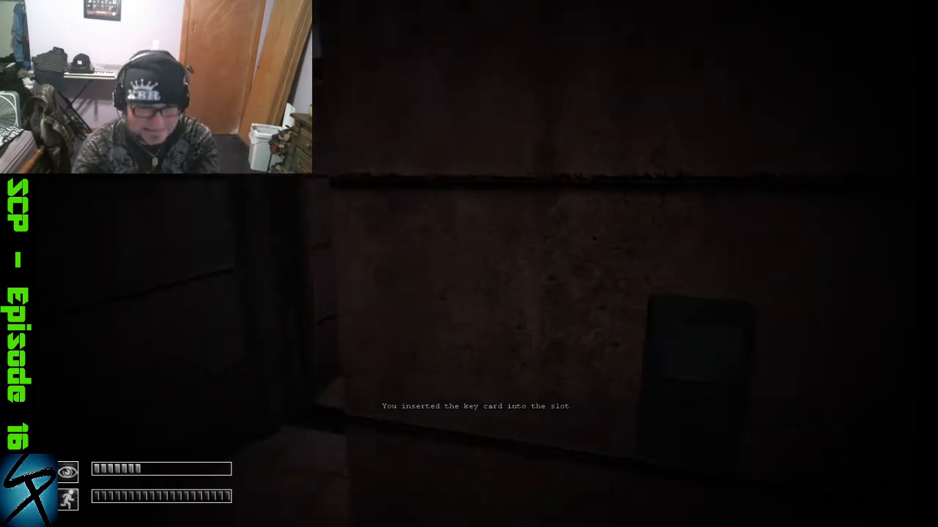
pyautogui.press('w')
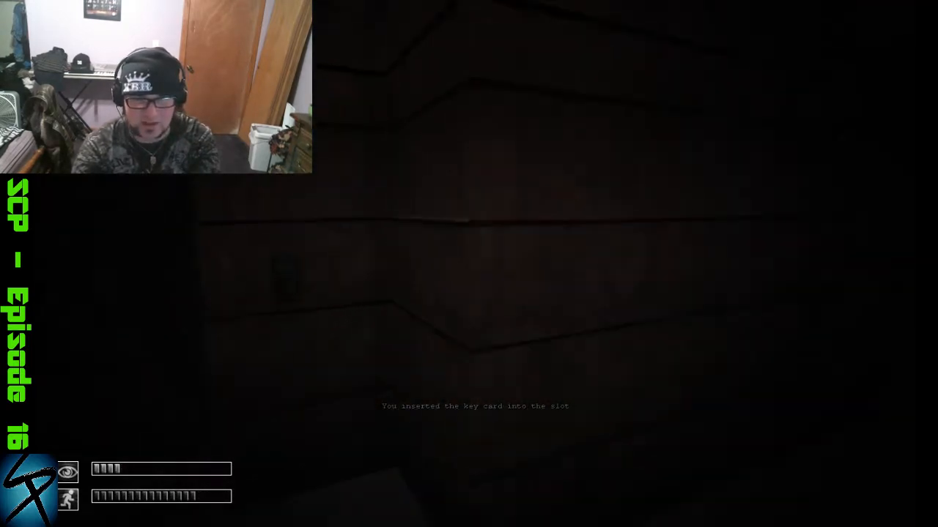
pyautogui.press('space')
pyautogui.press('w')
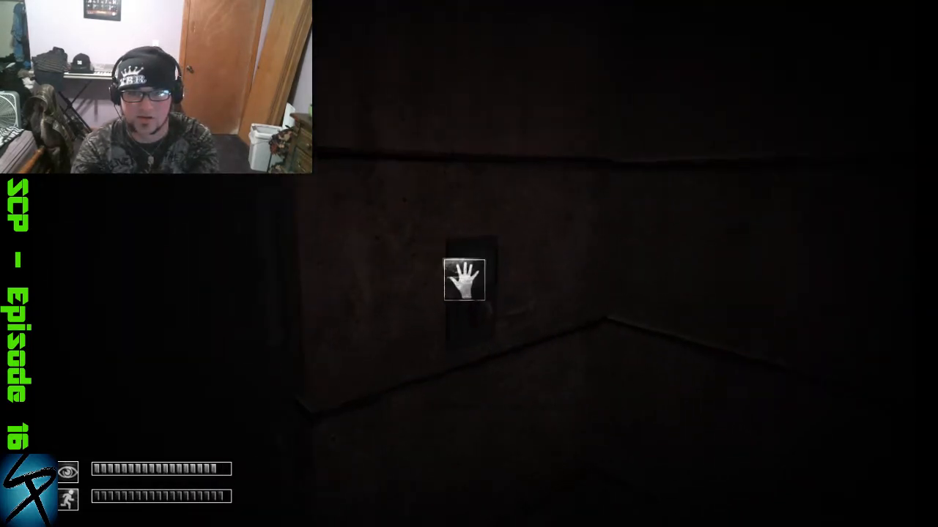
# - Advance down the corridors past the lit room with SCP-173 and open the inventory for the gas mask
pyautogui.press('space')
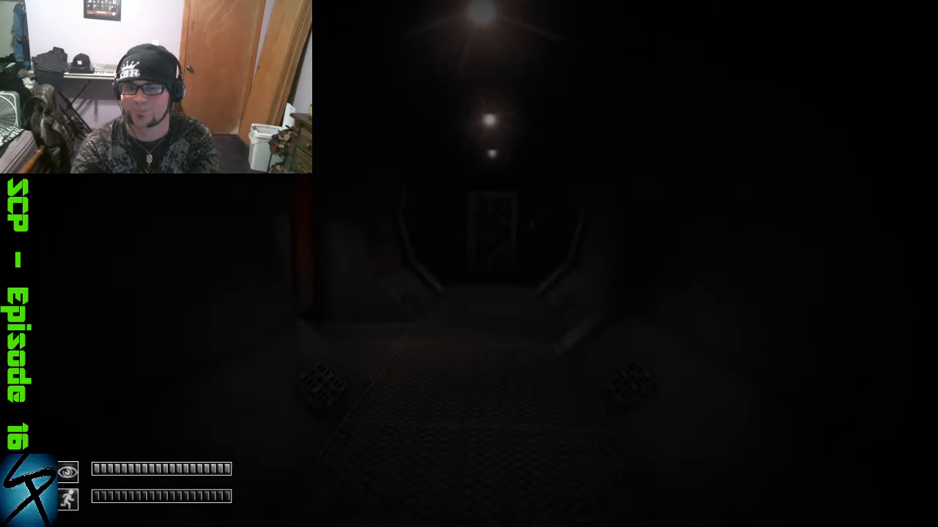
pyautogui.press('space')
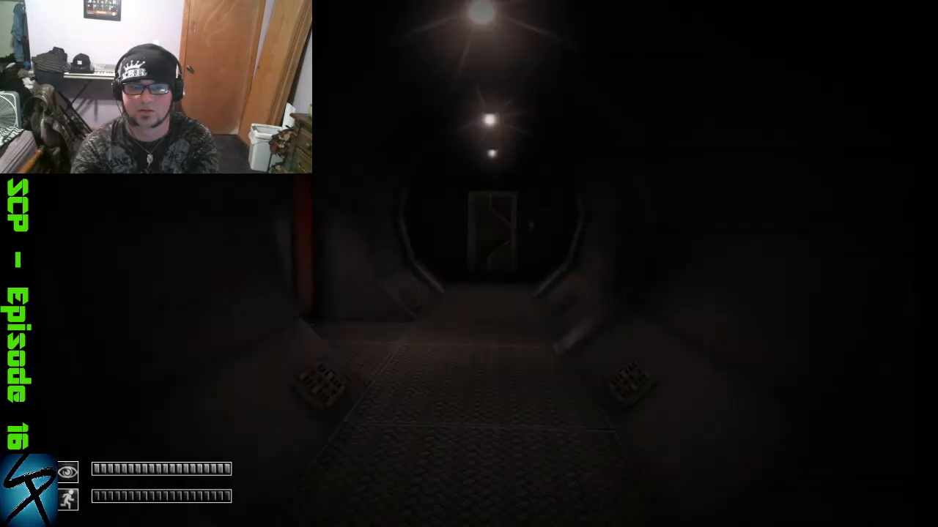
pyautogui.hotkey('shift', 'w')
pyautogui.hotkey('shift', 'w')
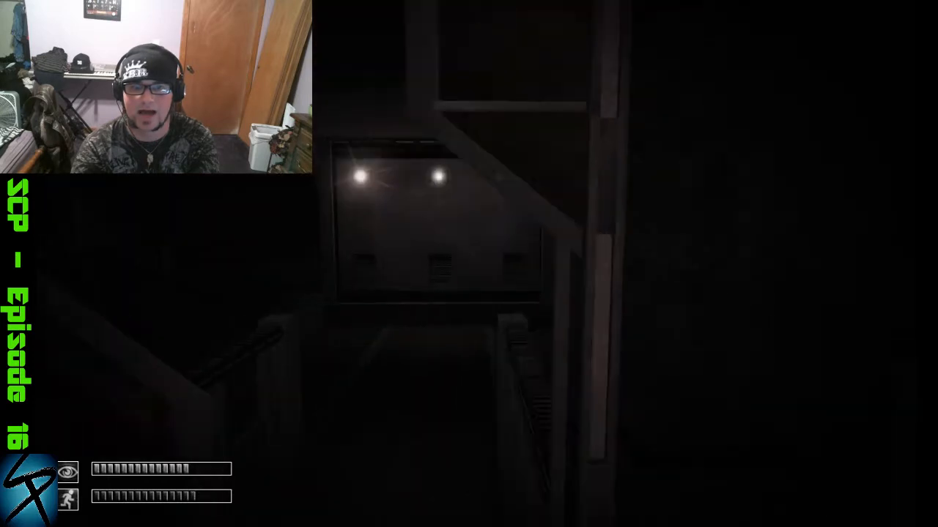
pyautogui.press('w')
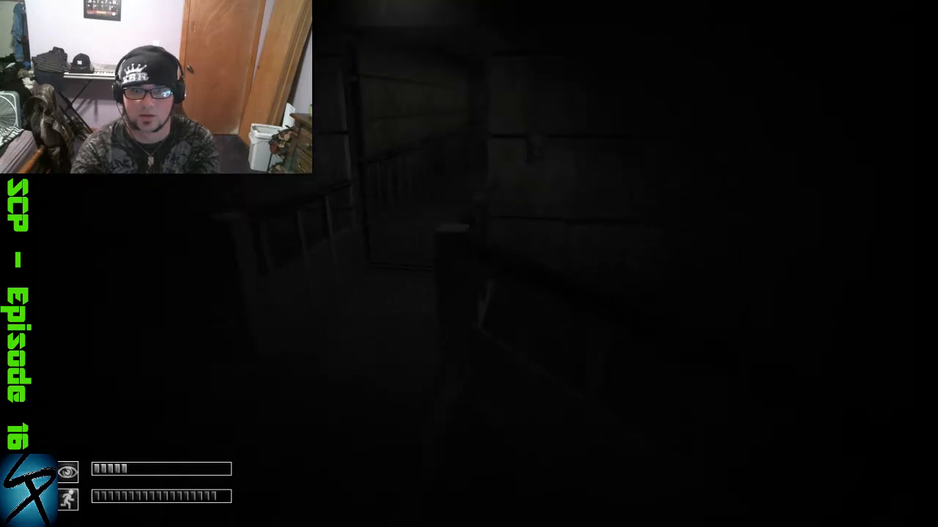
pyautogui.press('space')
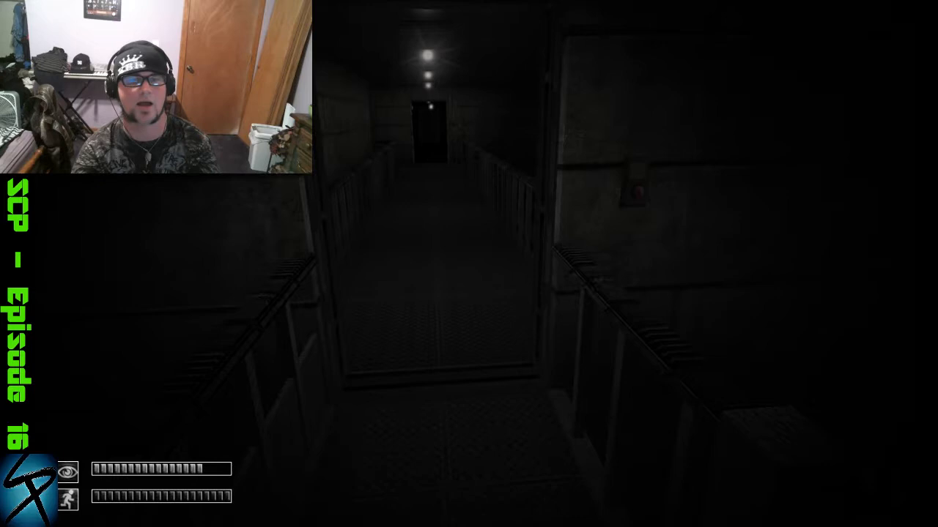
pyautogui.hotkey('shift', 'w')
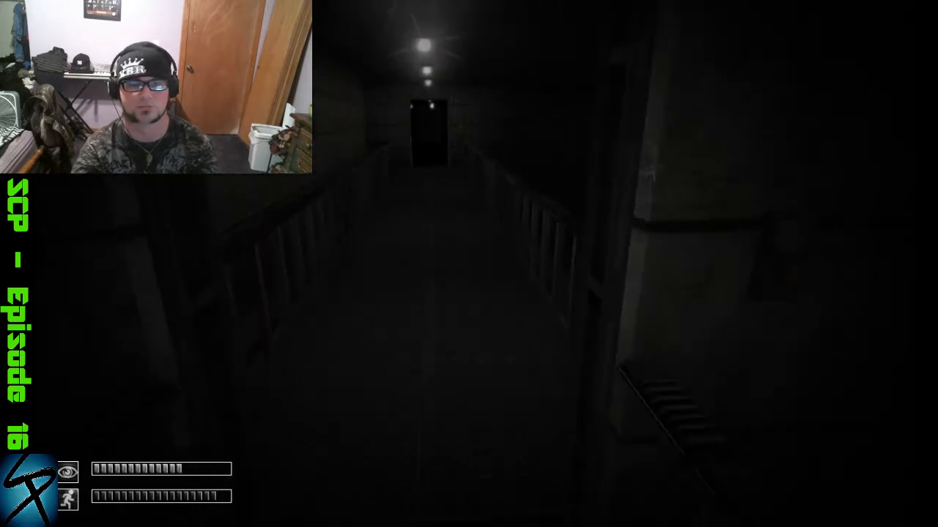
pyautogui.press('Tab')
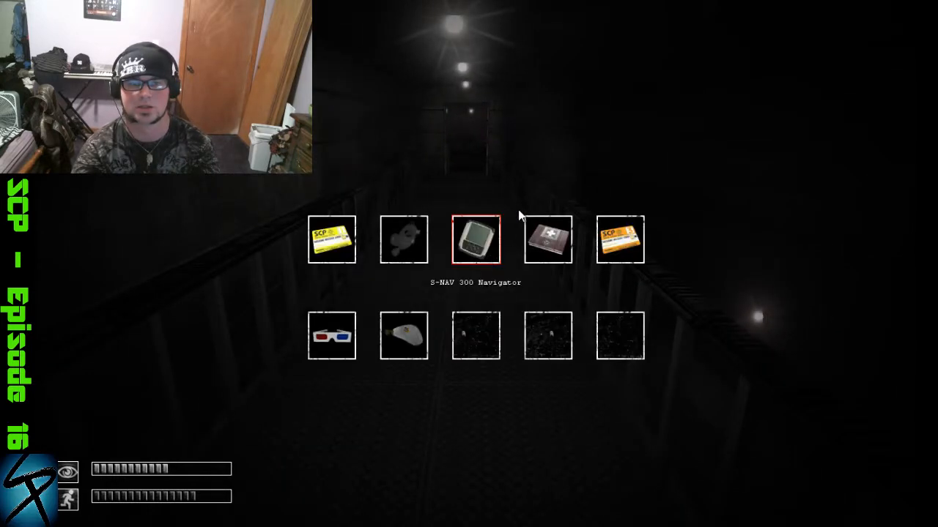
# - Put the gas mask on, take it off again, and sprint up to the wall button
pyautogui.click(415, 234)
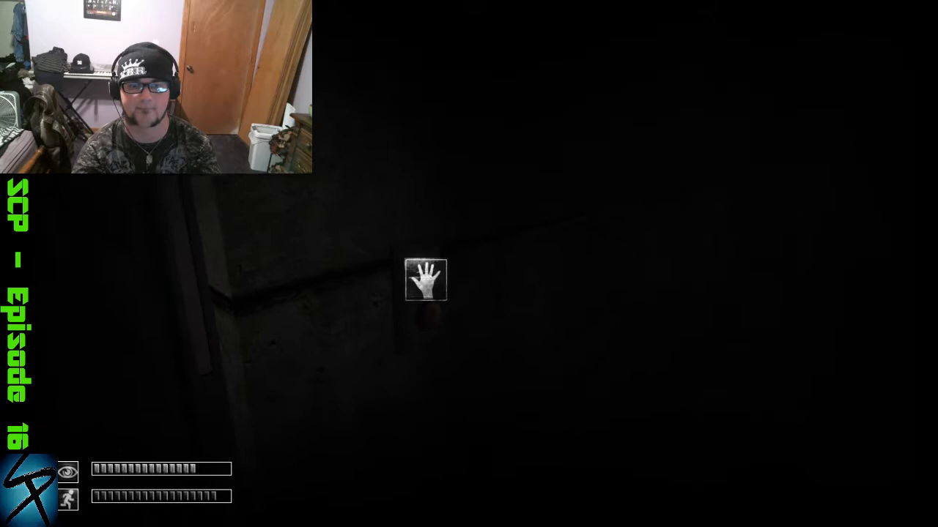
pyautogui.press('Tab')
pyautogui.press('Tab')
pyautogui.press('Tab')
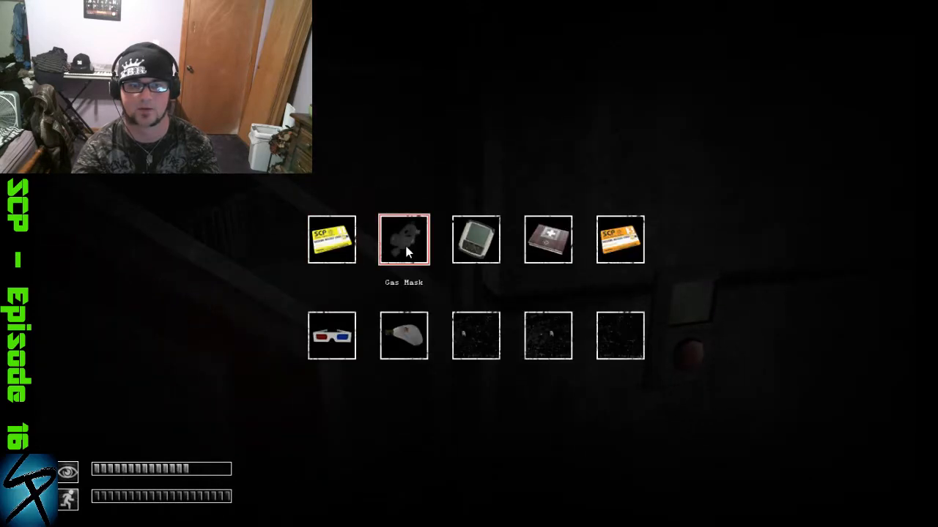
pyautogui.doubleClick(404, 241)
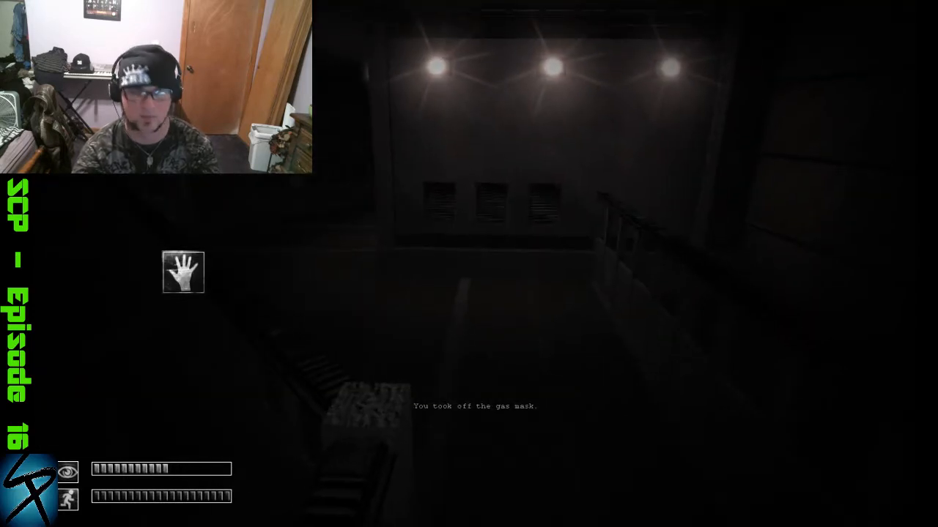
pyautogui.hotkey('shift', 'w')
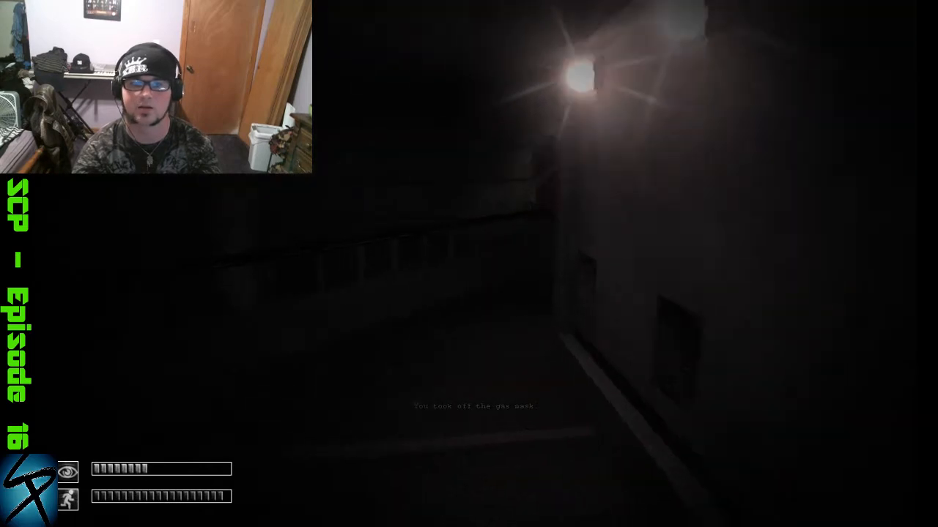
pyautogui.press('space')
pyautogui.press('w')
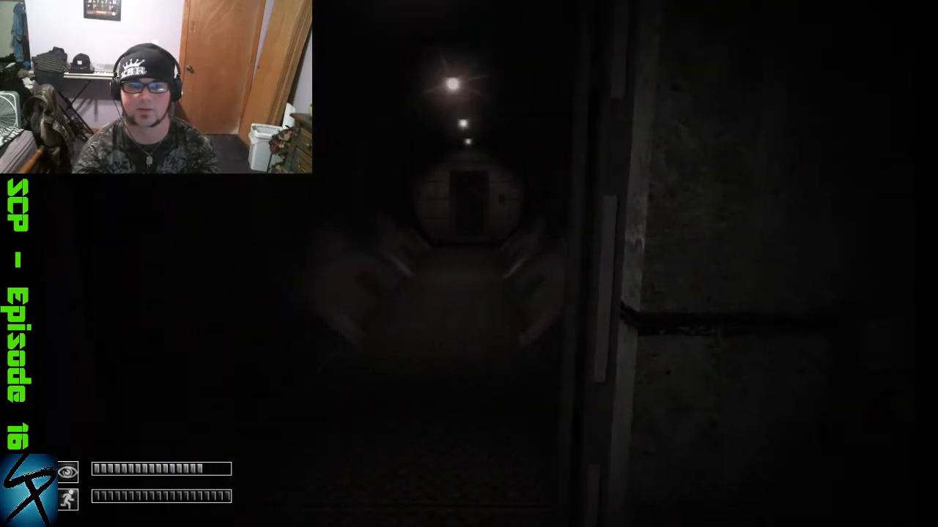
# - Sprint down the corridor to the far door, where SCP-173 kills the player
pyautogui.hotkey('shift', 'w')
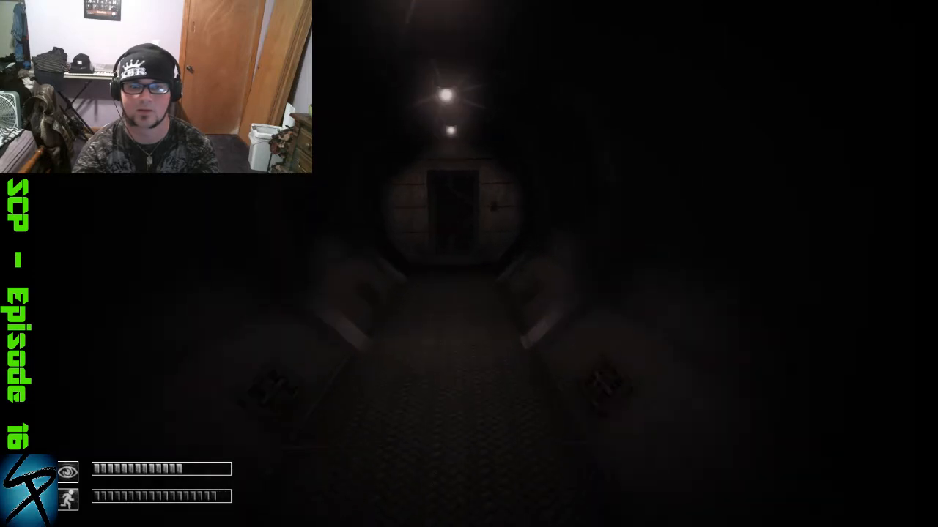
pyautogui.press('space')
pyautogui.press('w')
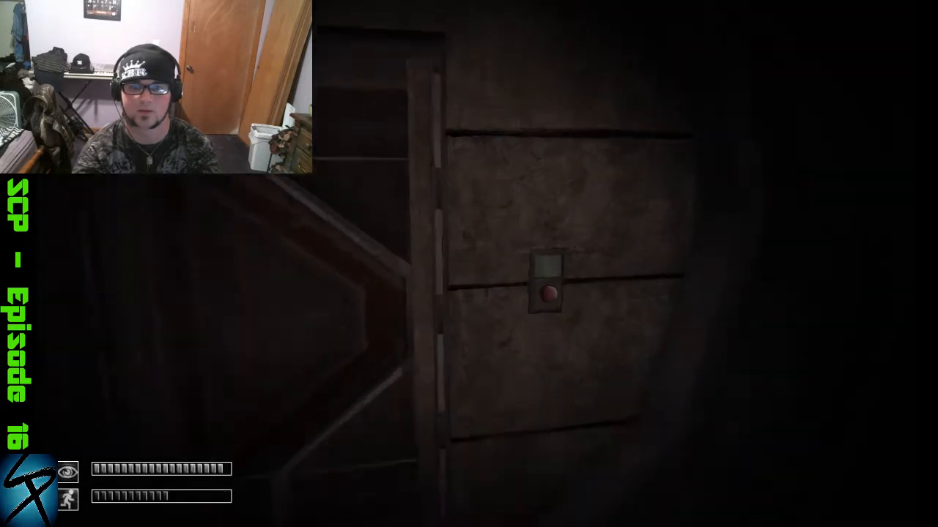
pyautogui.hotkey('shift', 'w')
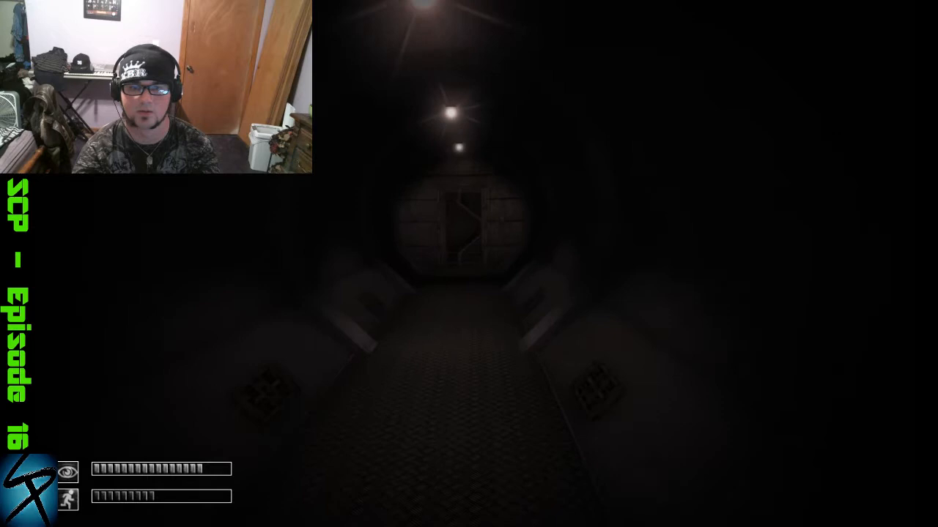
pyautogui.press('w')
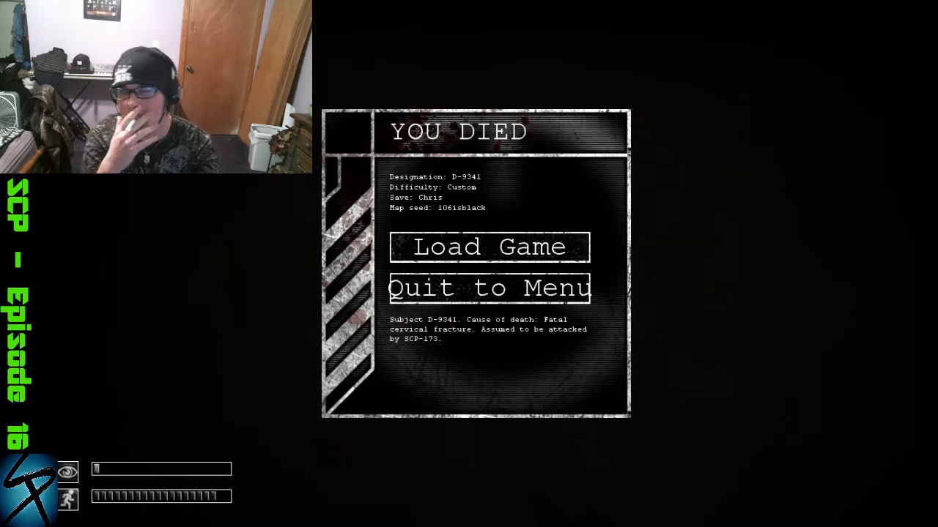
# - Reload the saved game after dying and wait for loading to reach 100%
pyautogui.click(438, 239)
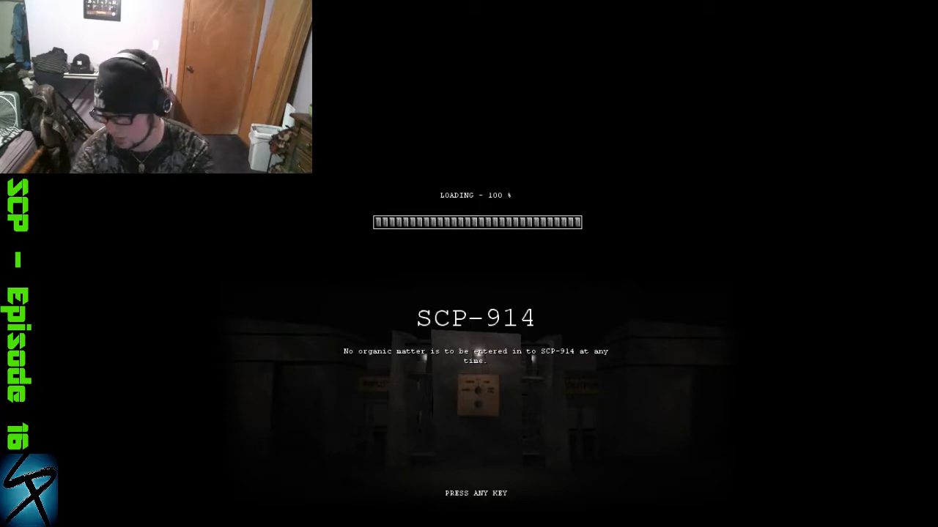
# - Start playing, insert the key card from the inventory into the door slot and run to the far door
pyautogui.press('space')
pyautogui.press('Tab')
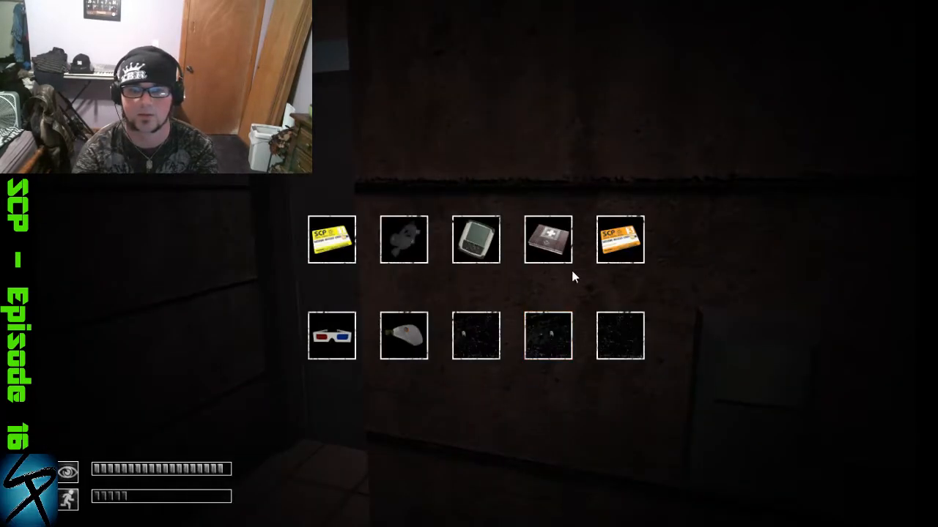
pyautogui.click(614, 249)
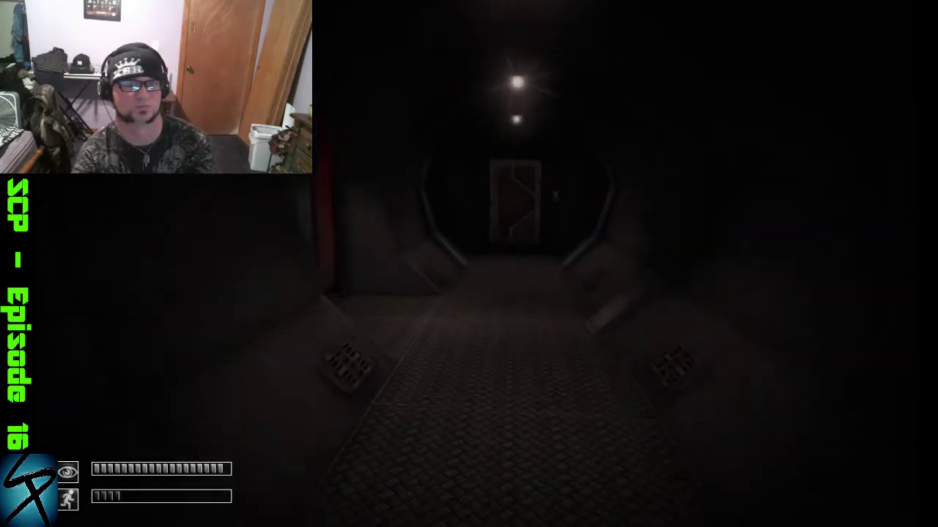
pyautogui.hotkey('shift', 'w')
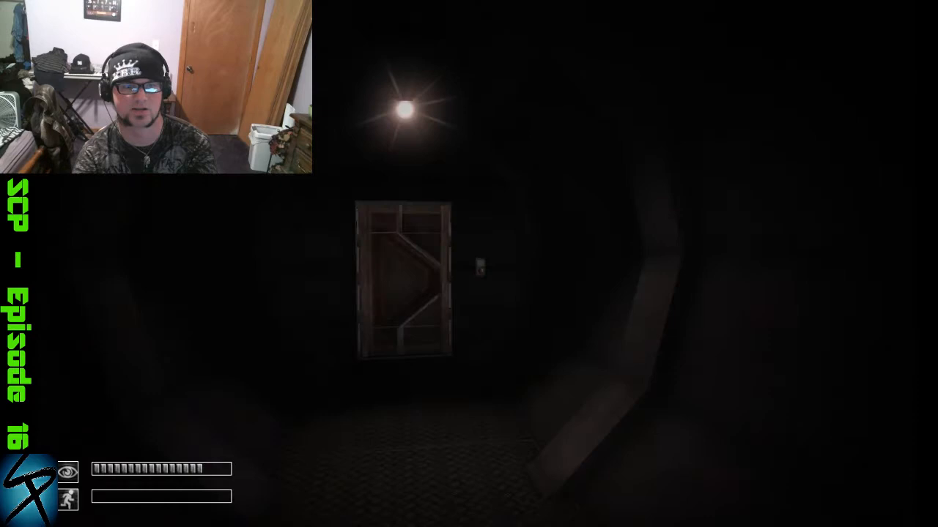
pyautogui.press('w')
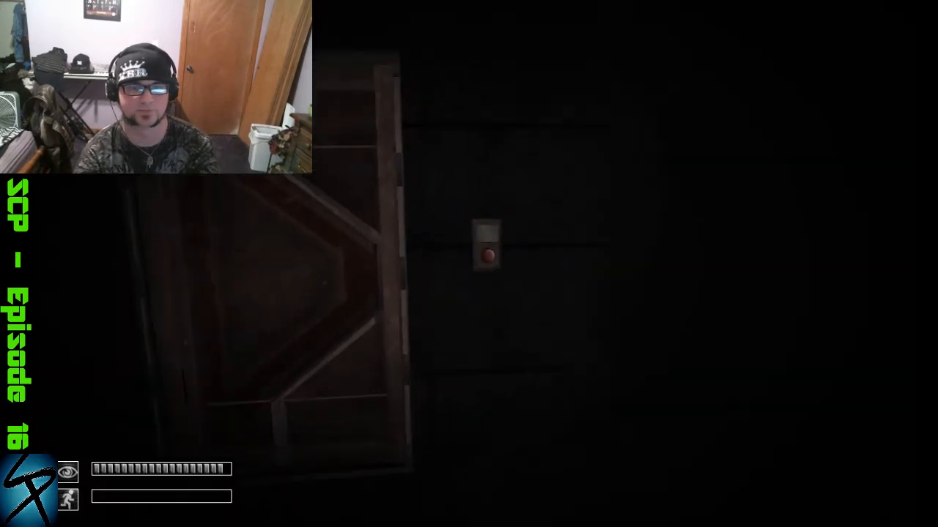
# - Move through the corridors and along the railing walkway toward the dark room ahead
pyautogui.press('w')
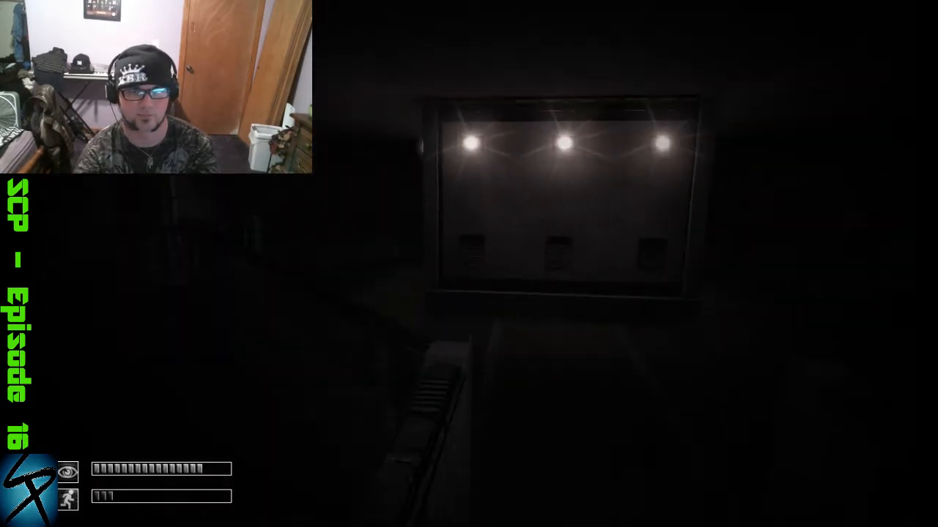
pyautogui.press('w')
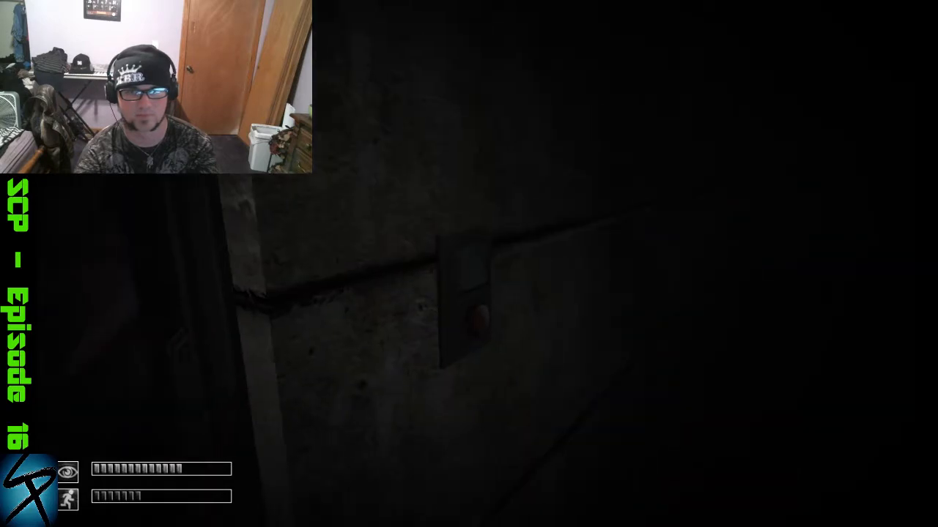
pyautogui.press('w')
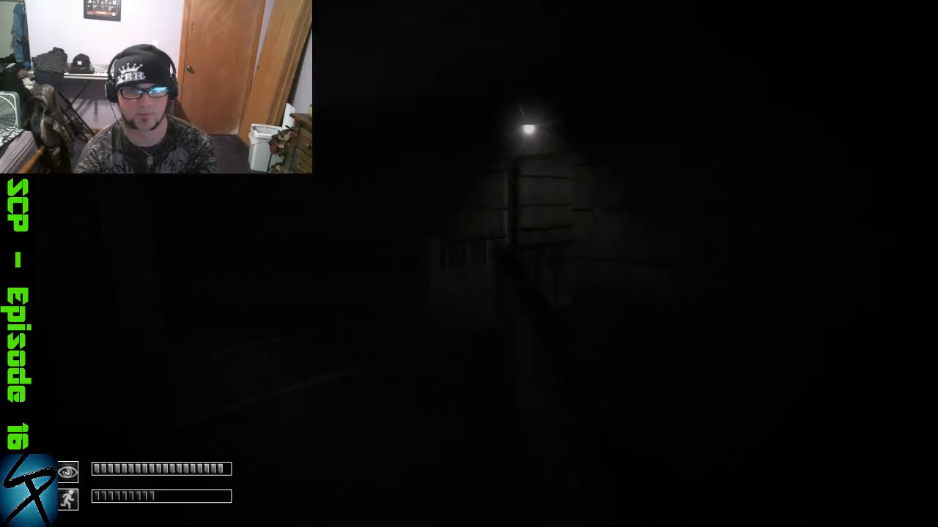
pyautogui.press('w')
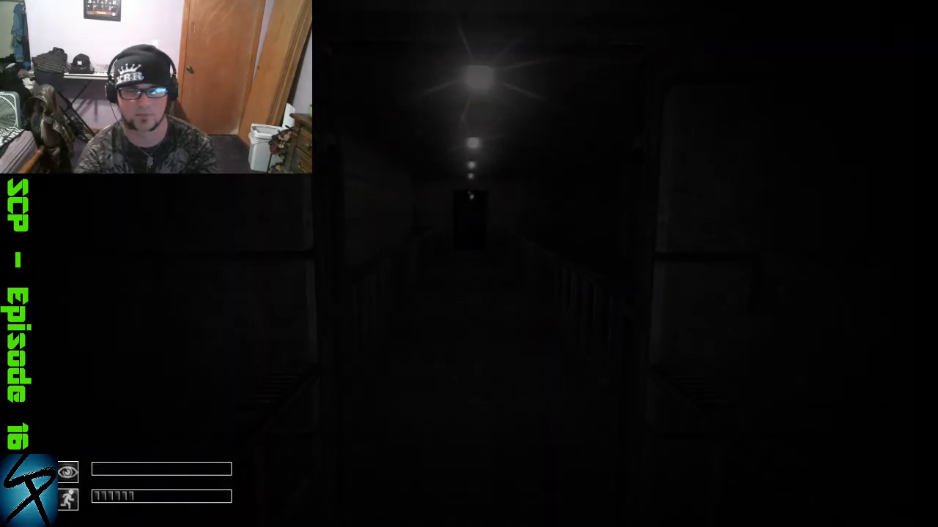
pyautogui.press('w')
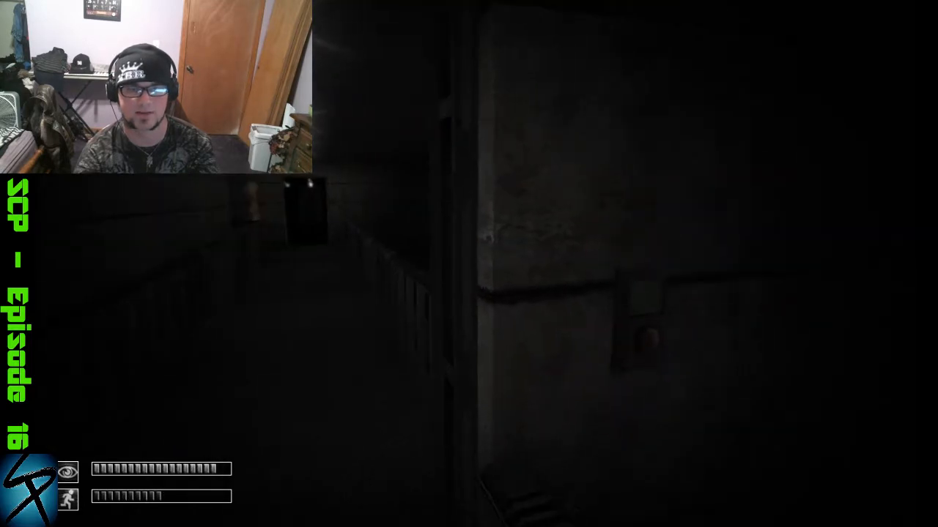
pyautogui.press('w')
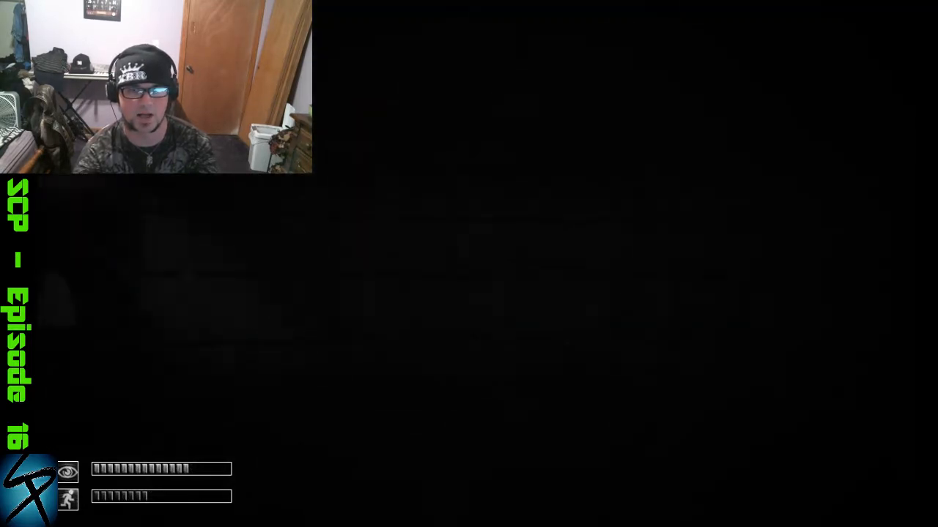
# - Pass the door where the statue stands, open the SCP sliding door and step into the dark room
pyautogui.press('w')
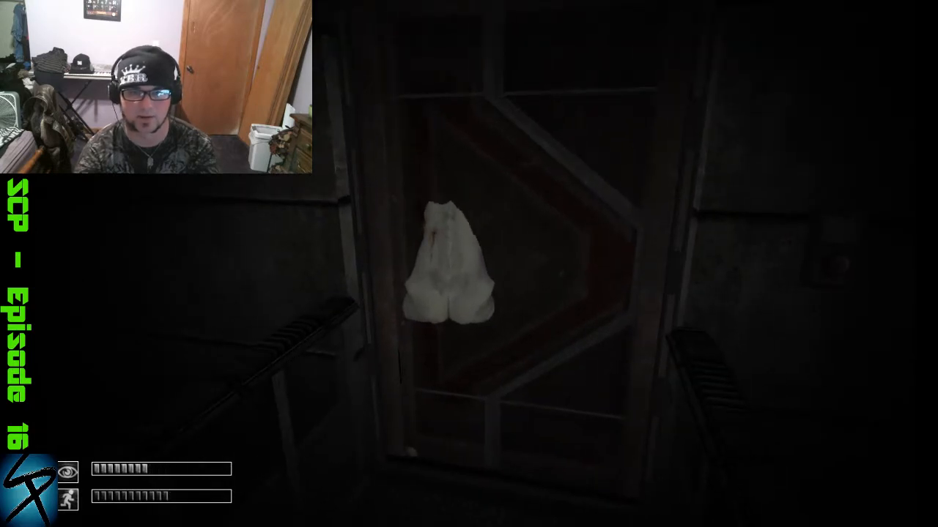
pyautogui.press('w')
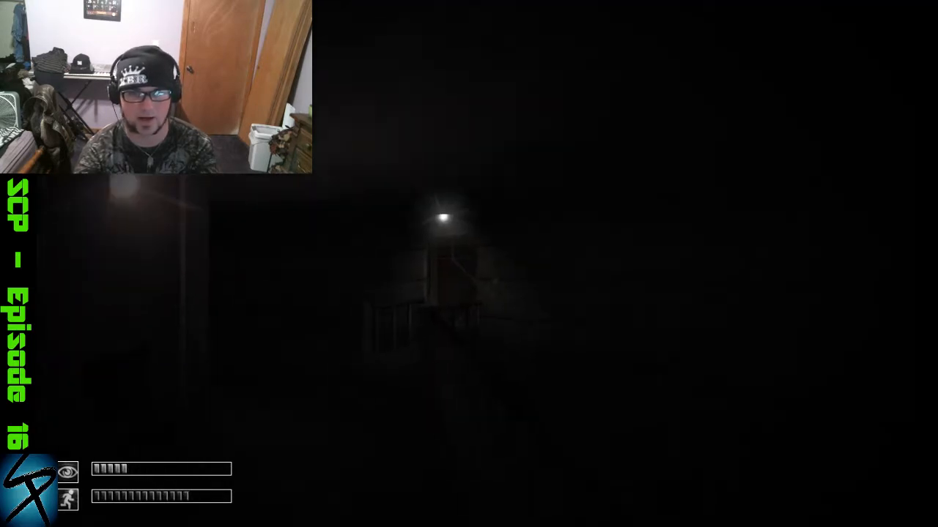
pyautogui.press('w')
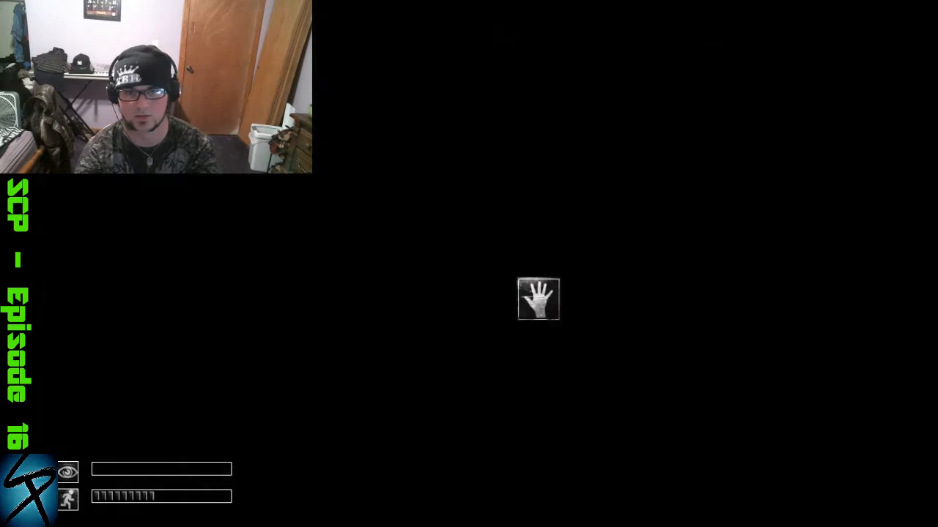
pyautogui.press('w')
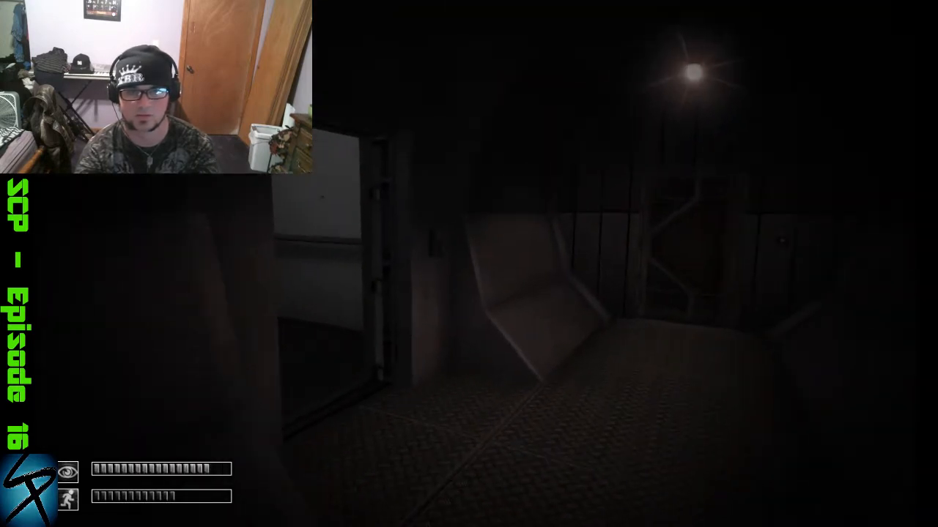
pyautogui.press('space')
pyautogui.press('w')
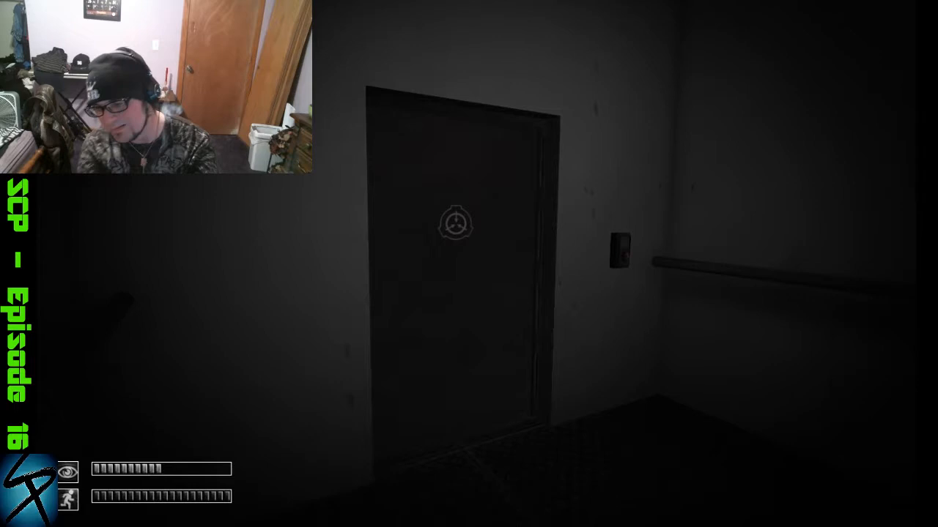
pyautogui.click(469, 264)
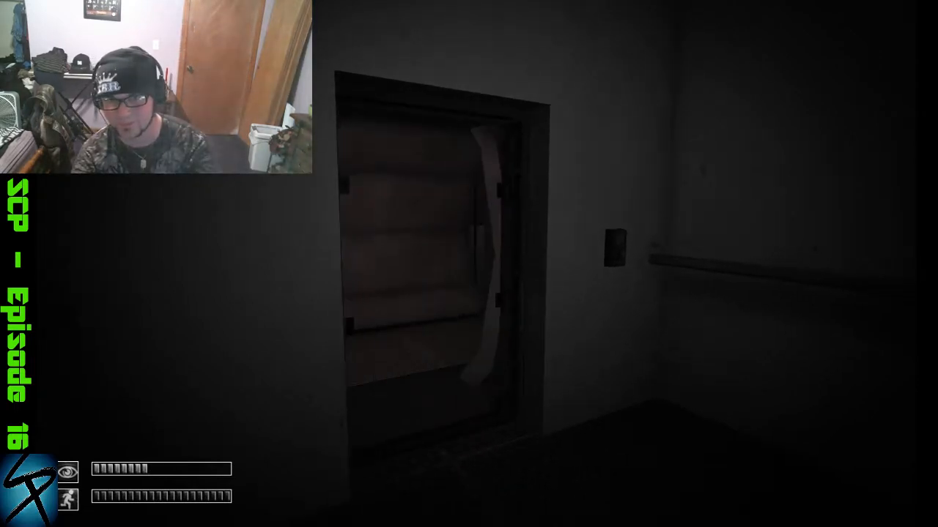
pyautogui.press('w')
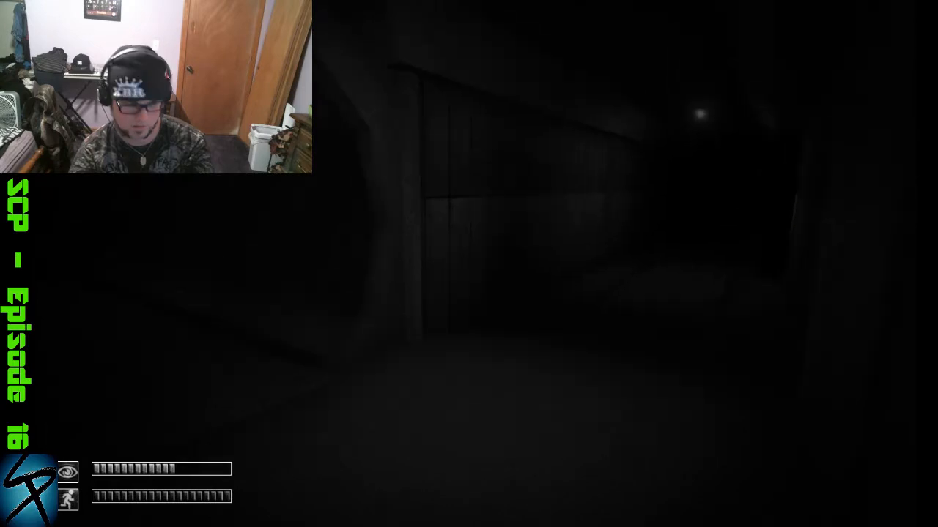
# - Save the game with F5, check the inventory and head past the yellow SCP-049 sign into the next corridor
pyautogui.press('F5')
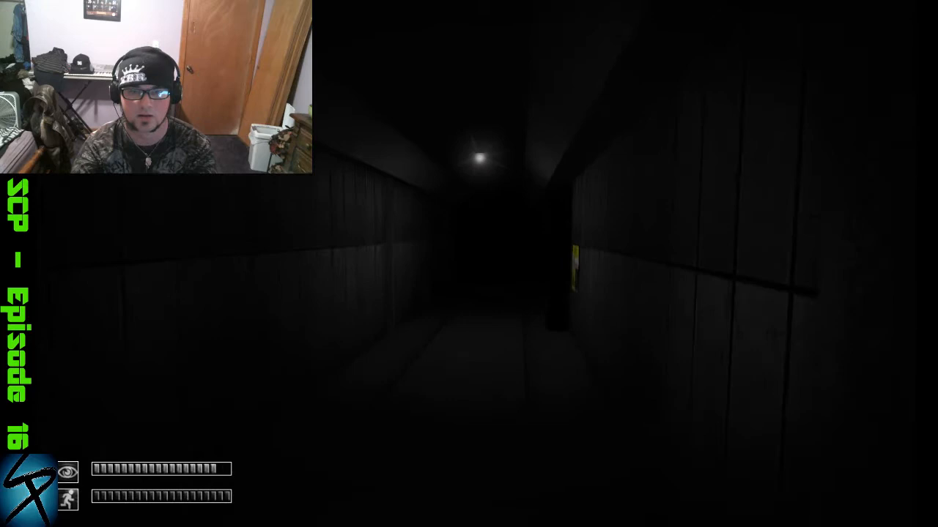
pyautogui.press('Tab')
pyautogui.press('Tab')
pyautogui.press('w')
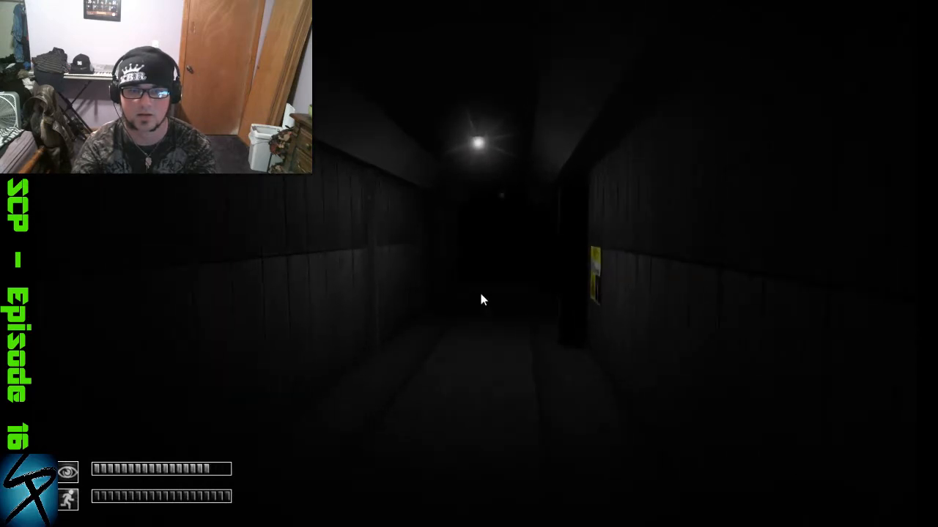
pyautogui.press('space')
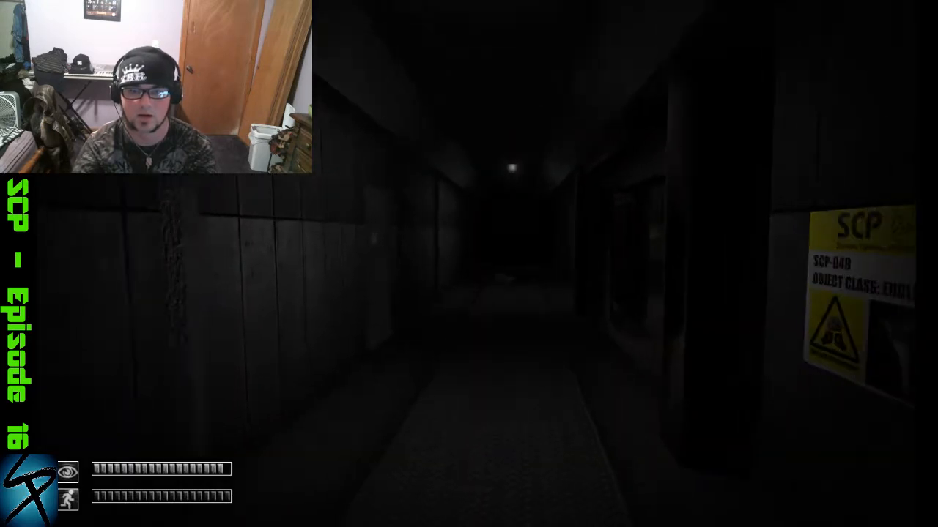
# - Walk past the body in the corridor into the room with large windows
pyautogui.press('w')
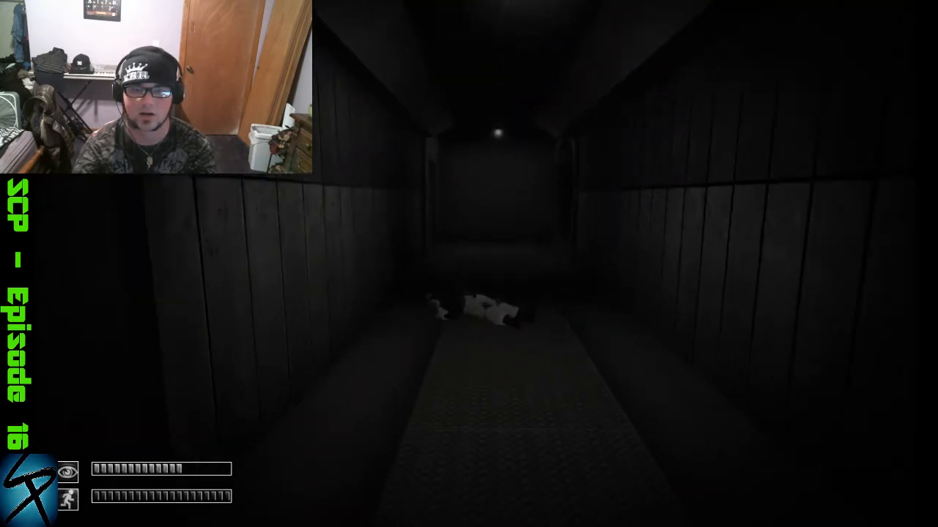
pyautogui.press('space')
pyautogui.press('w')
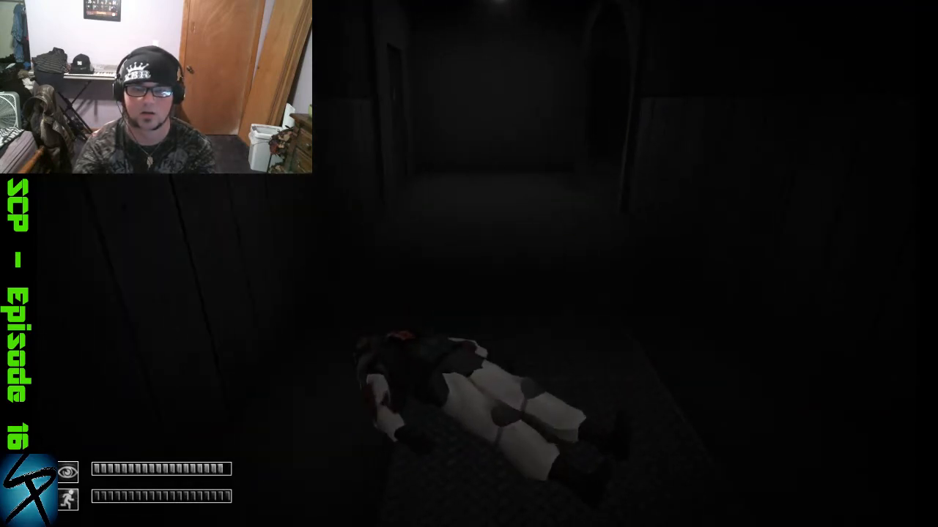
pyautogui.press('w')
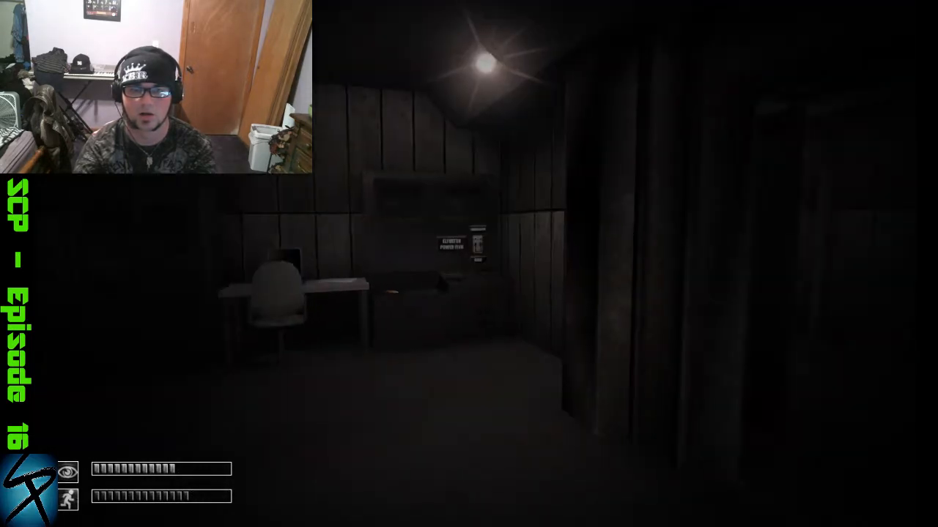
# - Walk up to the Elevator Power Feed panel in the desk room and blink to refill the meter
pyautogui.press('w')
pyautogui.press('w')
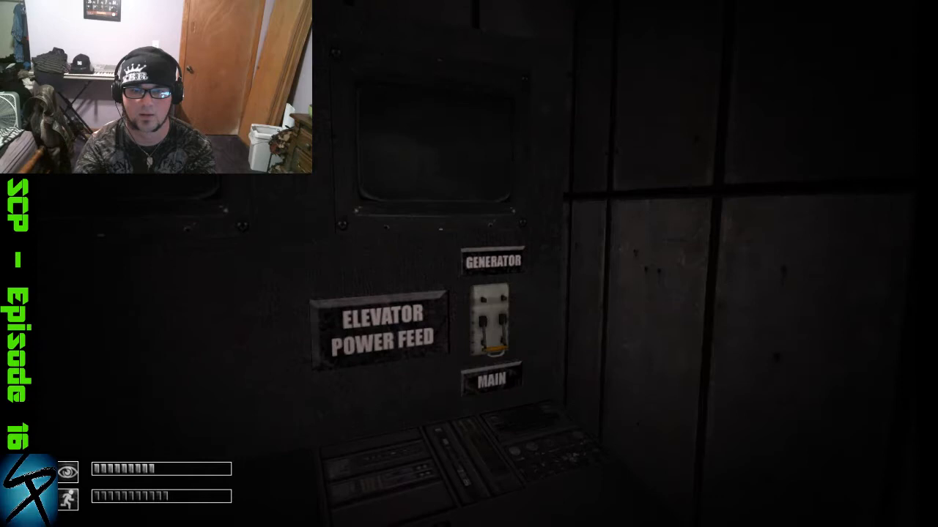
pyautogui.press('w')
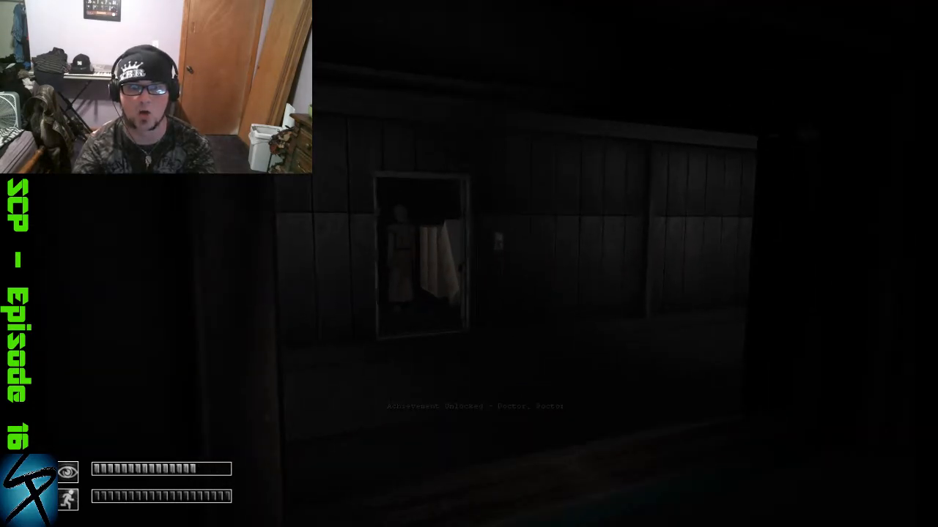
pyautogui.press('space')
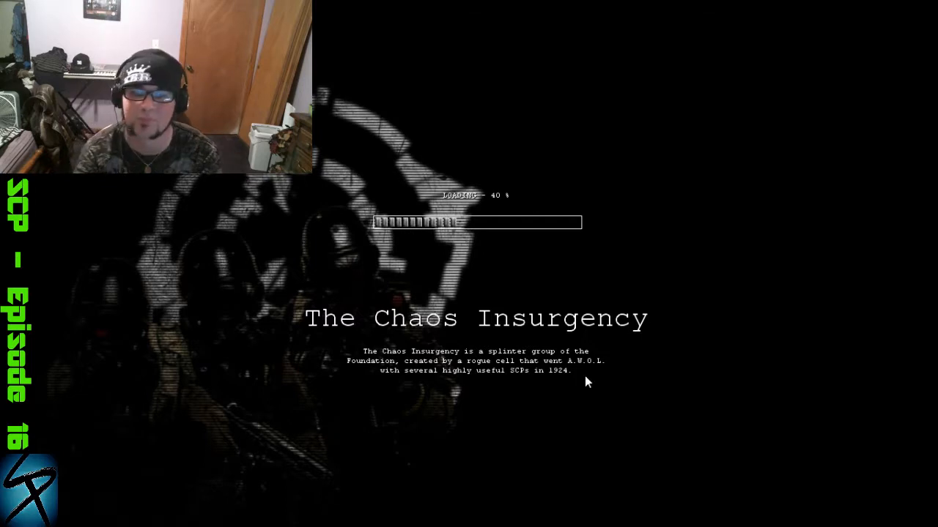
# - Dismiss the loading screen and load the 07 Feb 2018 save from the saved-games list
pyautogui.click(479, 317)
pyautogui.click(261, 236)
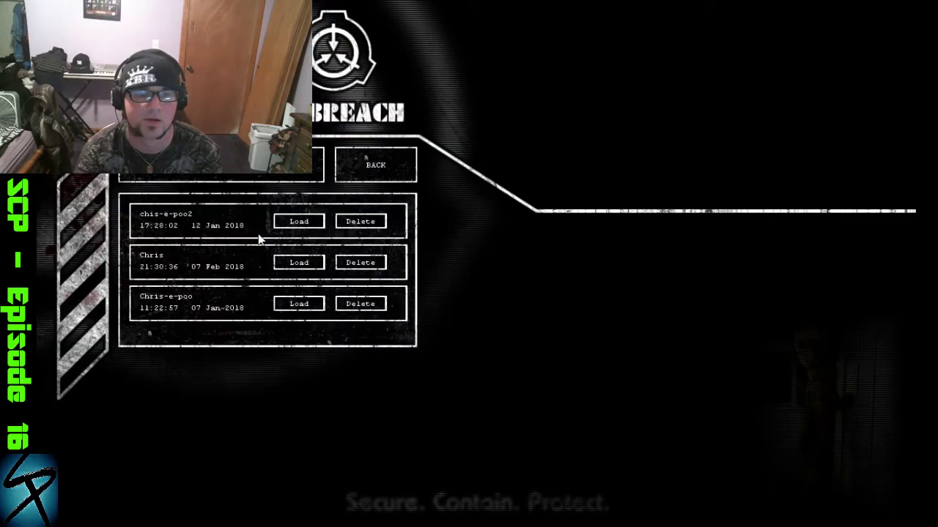
pyautogui.click(301, 264)
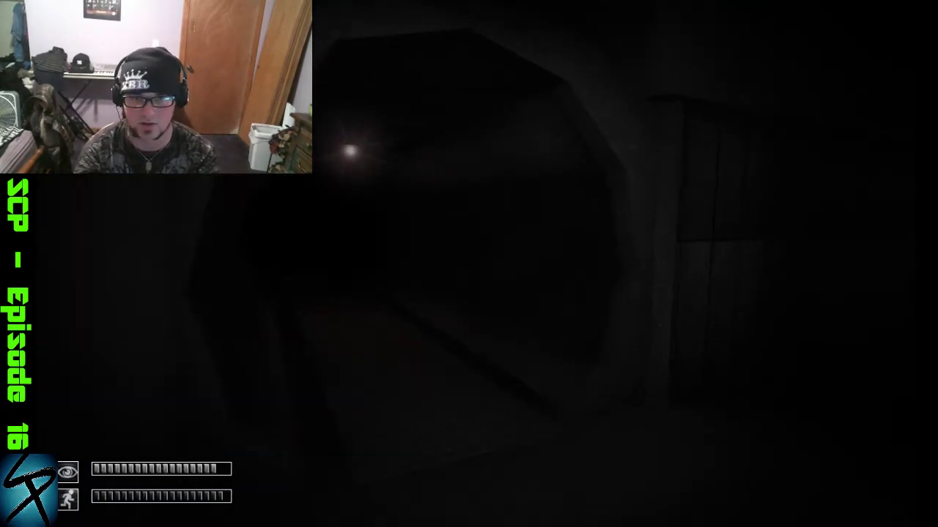
# - Walk down the corridors past the SCP poster and try the unpowered button beside the elevator door
pyautogui.hotkey('shift', 'w')
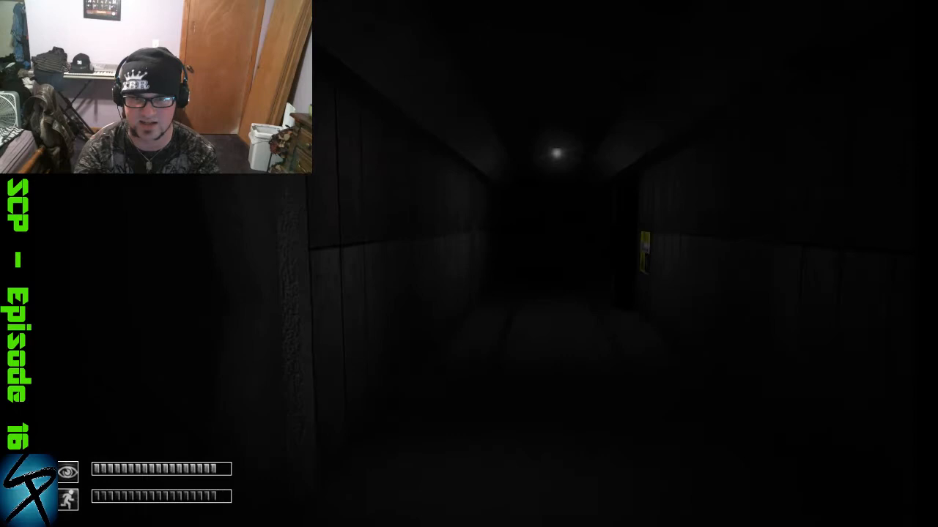
pyautogui.press('w')
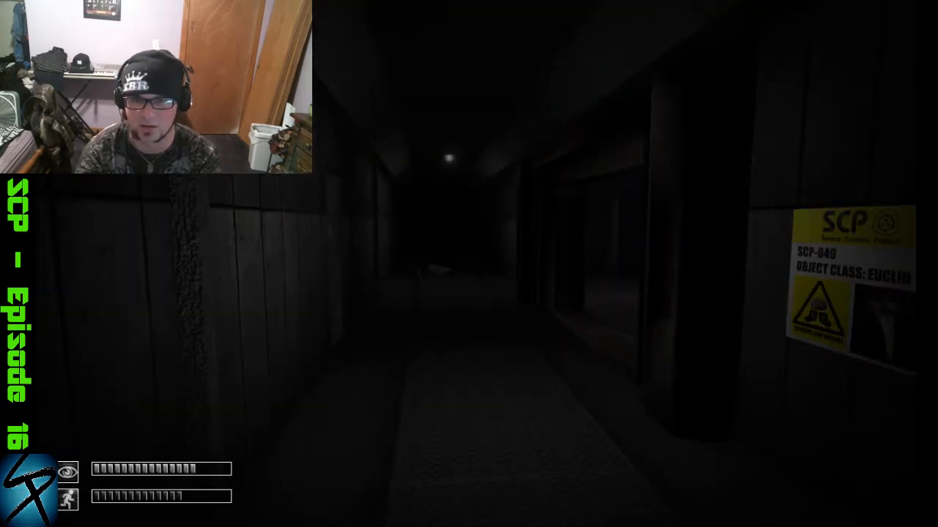
pyautogui.press('space')
pyautogui.press('w')
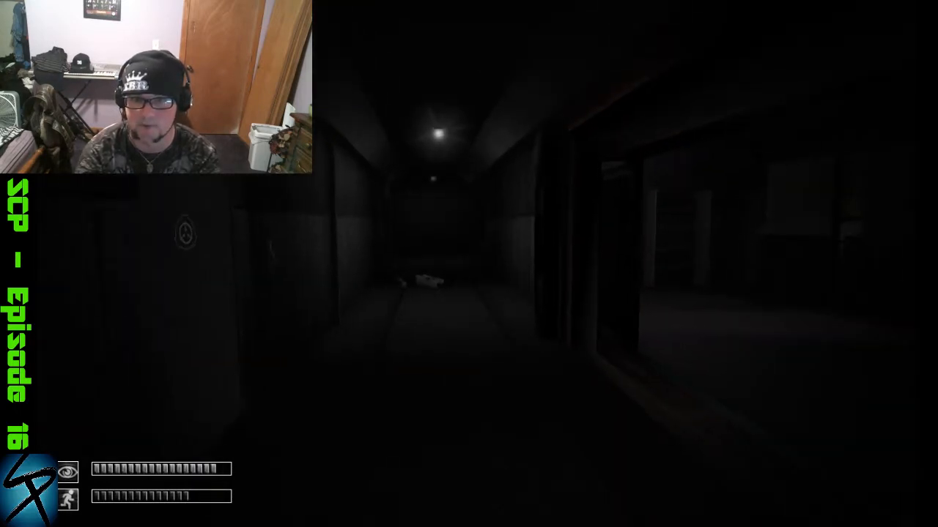
pyautogui.hotkey('shift', 'w')
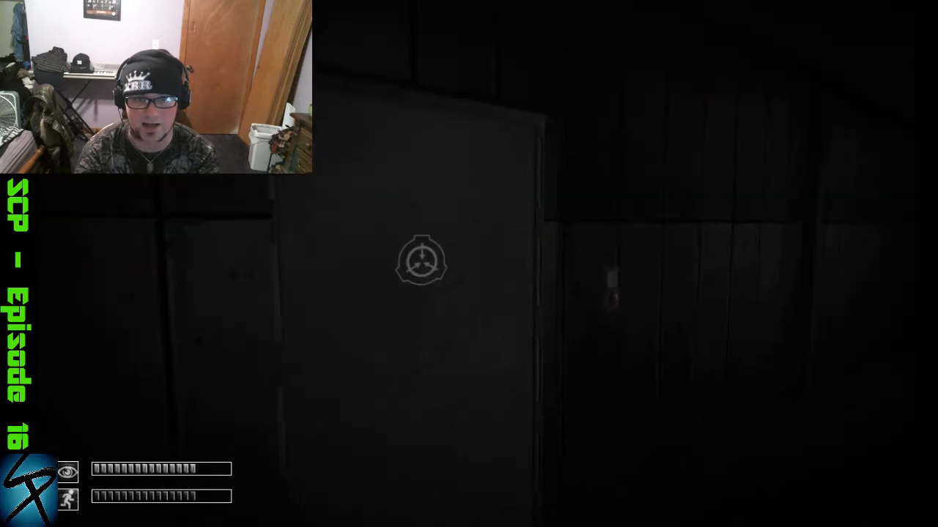
pyautogui.click(445, 297)
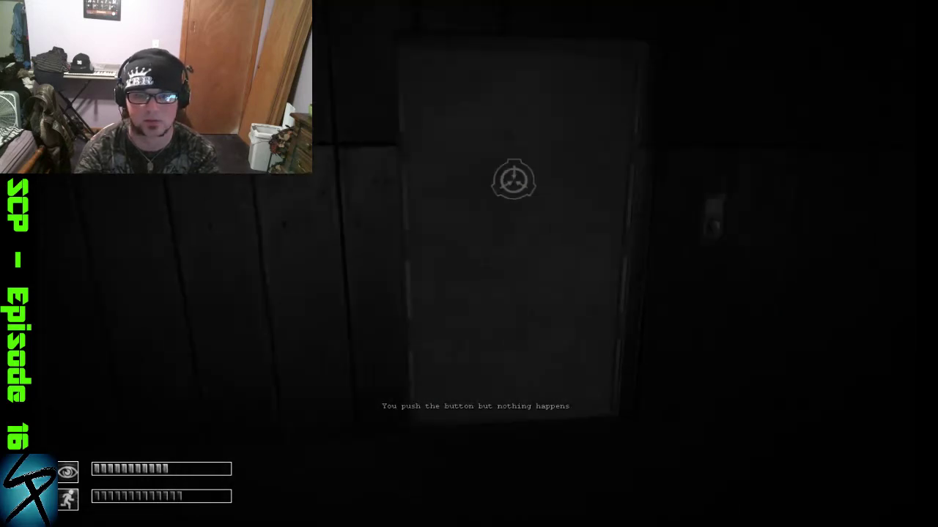
# - Pull the Elevator Power Feed lever in the generator room, then head back toward the wall window
pyautogui.hotkey('shift', 'w')
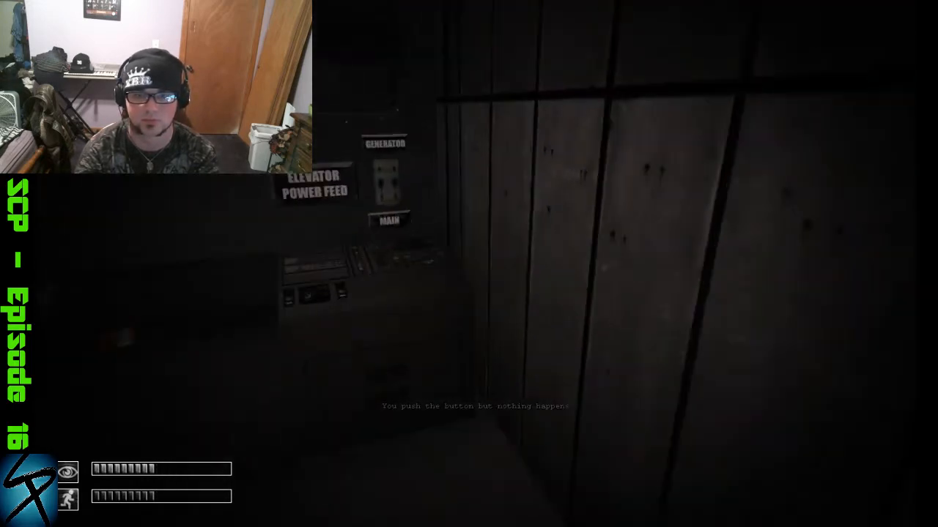
pyautogui.moveTo(477, 259); pyautogui.dragTo(477, 220)
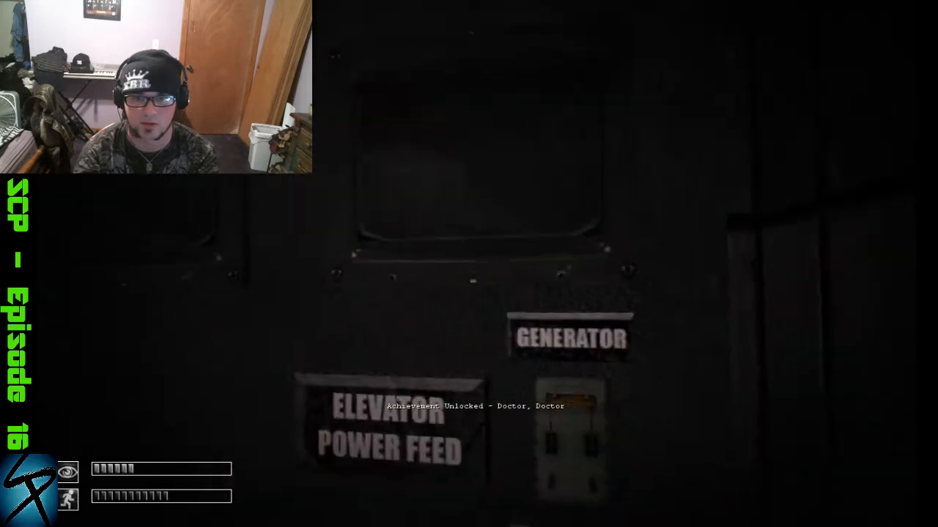
pyautogui.hotkey('shift', 'w')
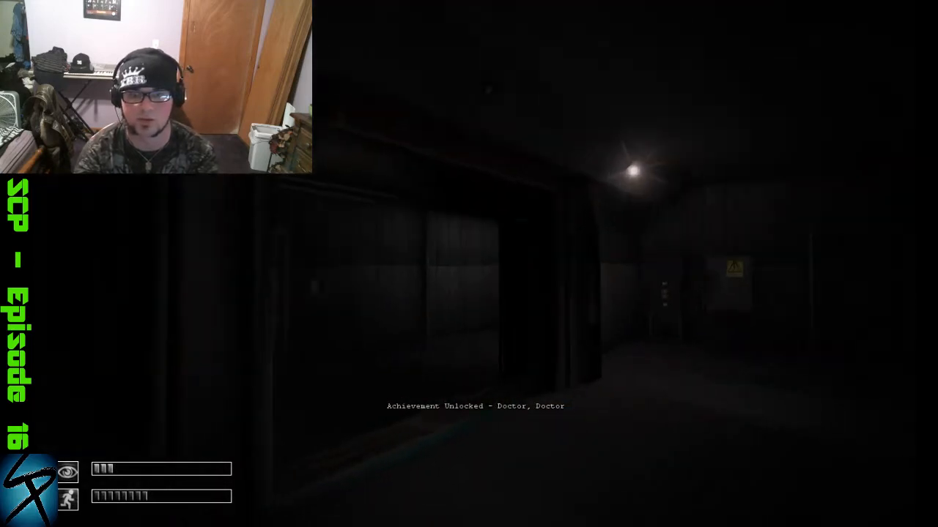
pyautogui.press('w')
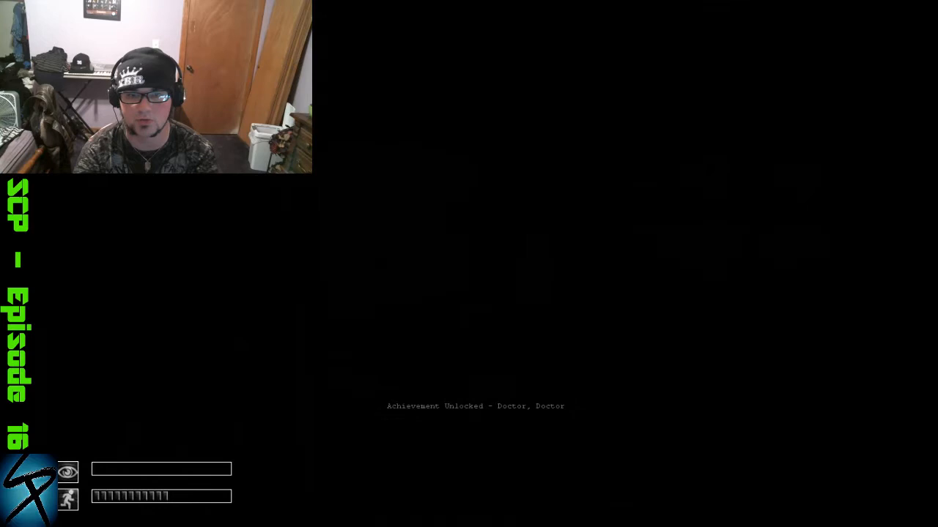
pyautogui.press('w')
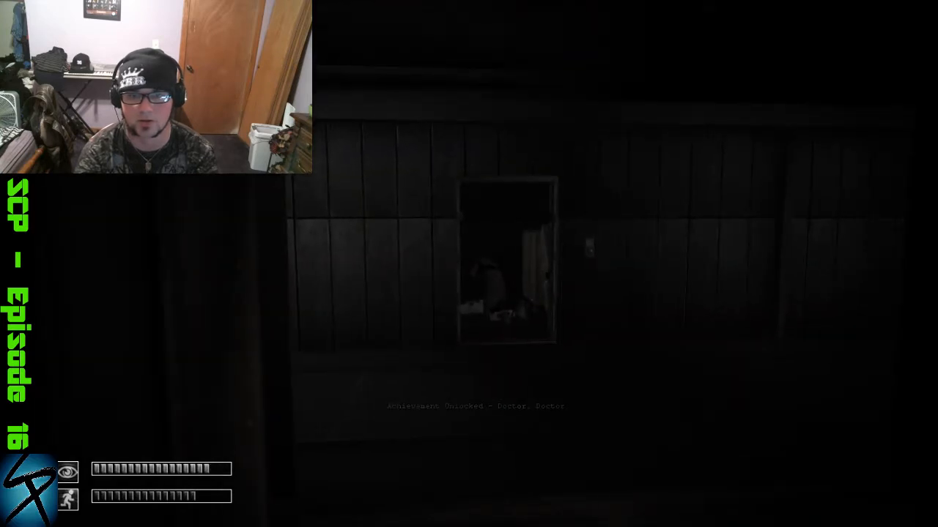
pyautogui.press('w')
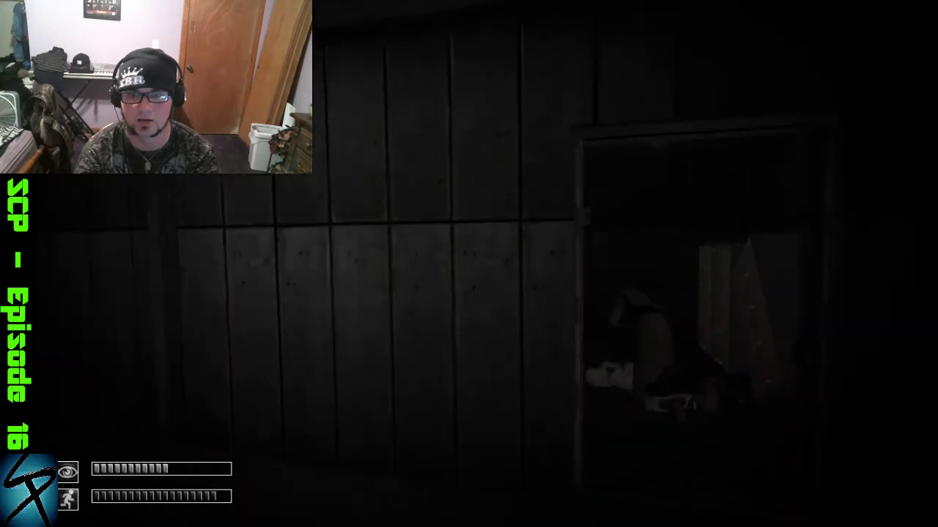
# - Explore the cabinet room and locker doorway, then return to the windowed elevator door
pyautogui.press('w')
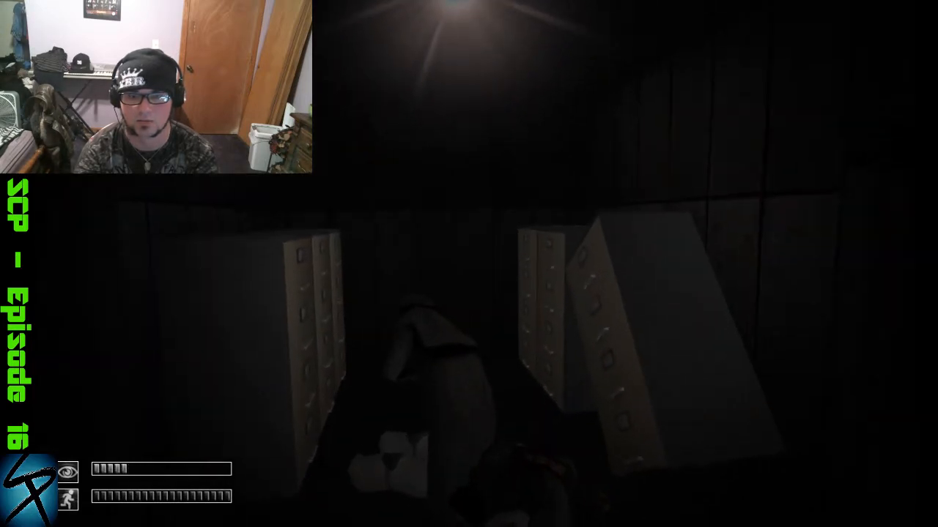
pyautogui.press('s')
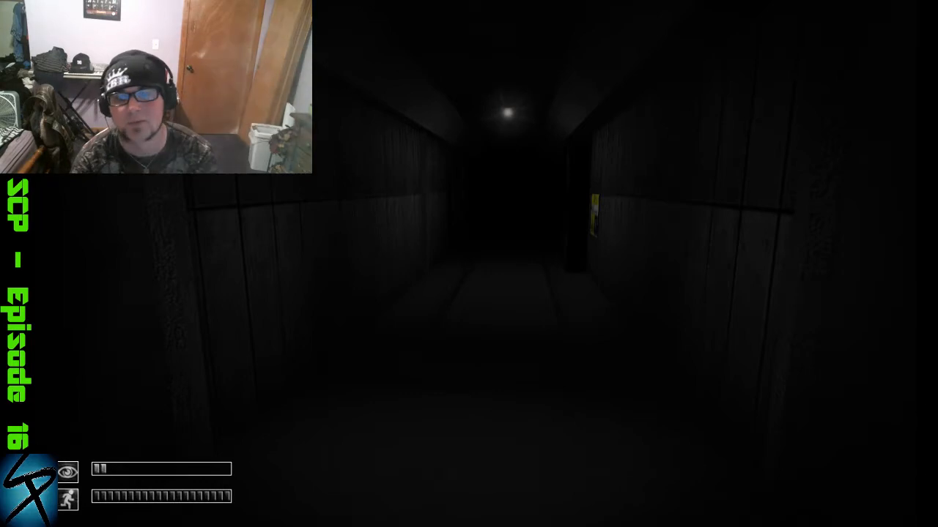
pyautogui.hotkey('shift', 'w')
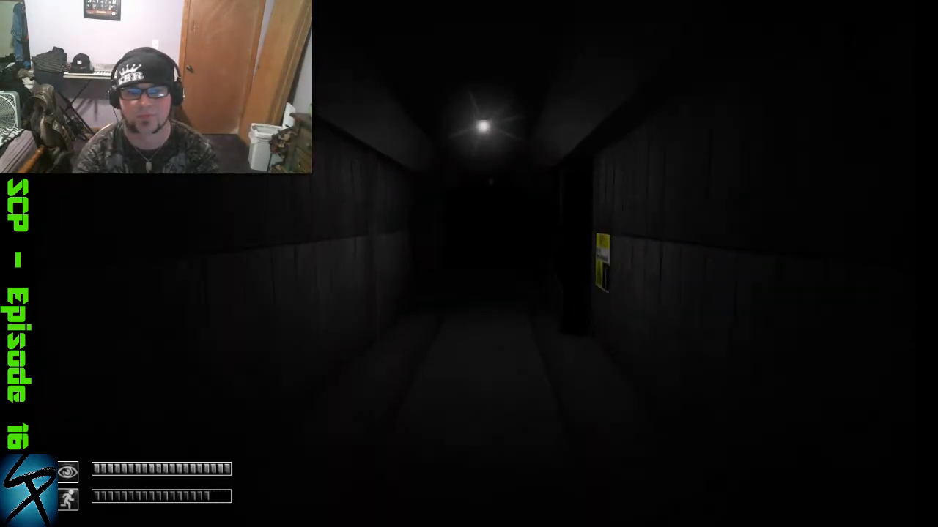
pyautogui.press('w')
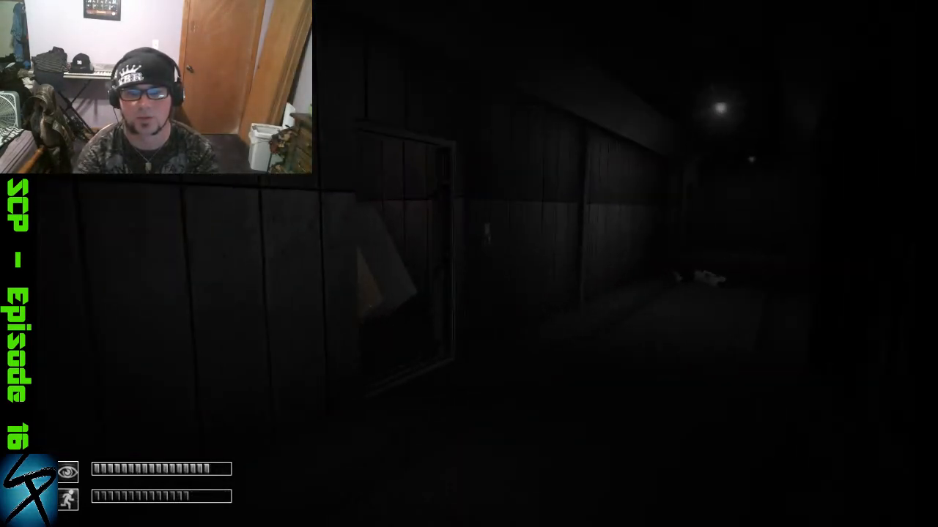
pyautogui.press('w')
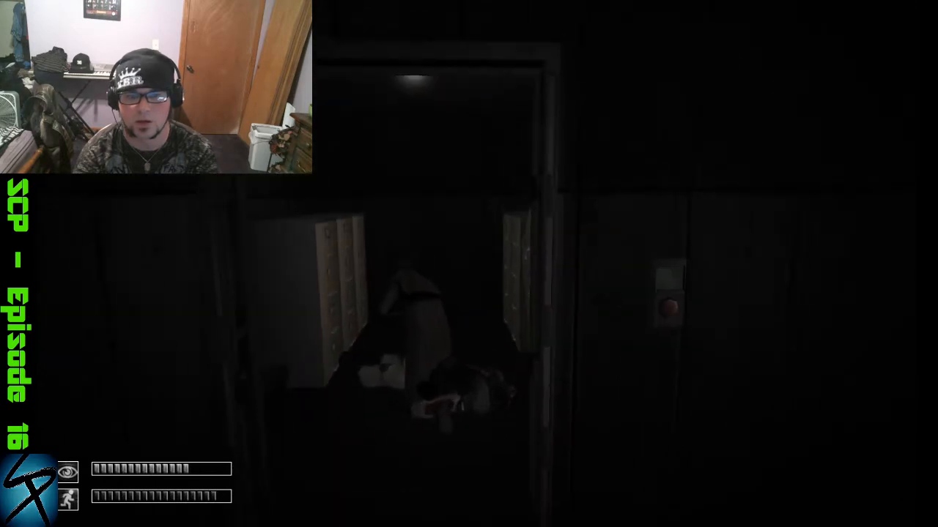
pyautogui.hotkey('shift', 's')
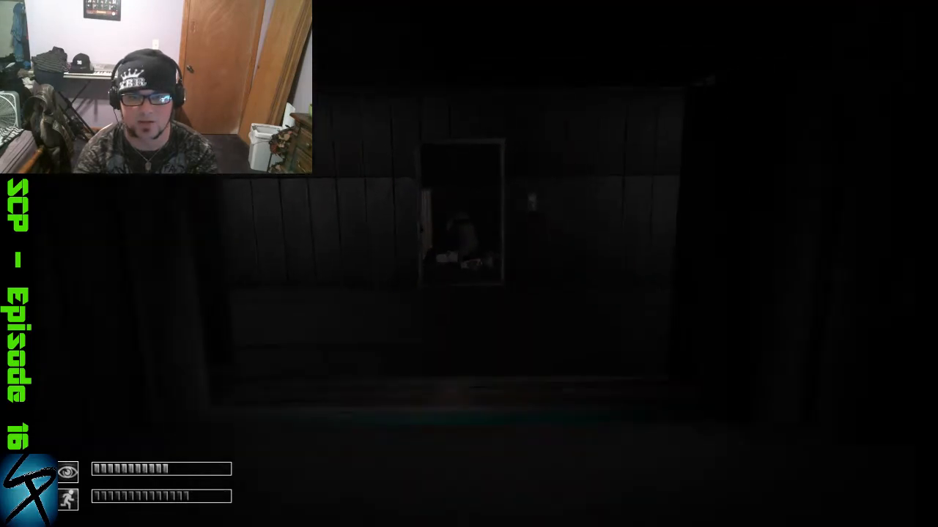
pyautogui.hotkey('shift', 's')
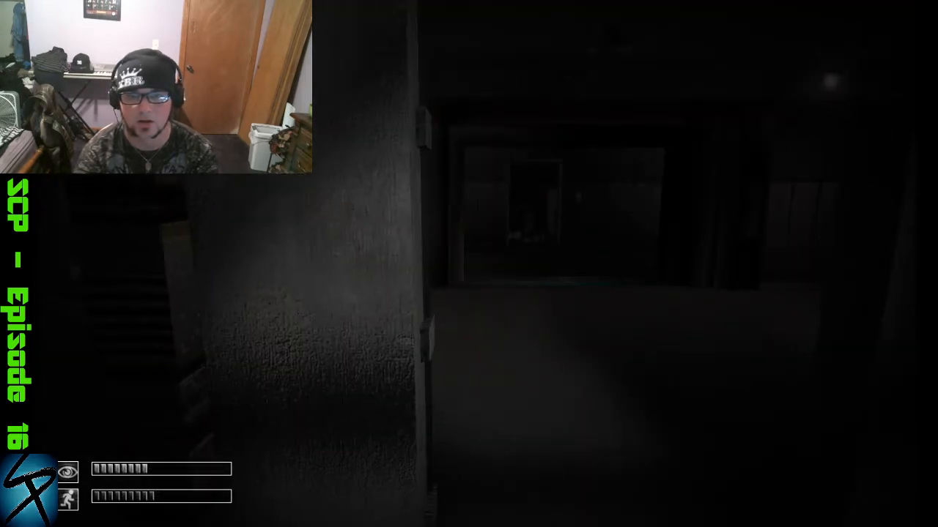
pyautogui.press('w')
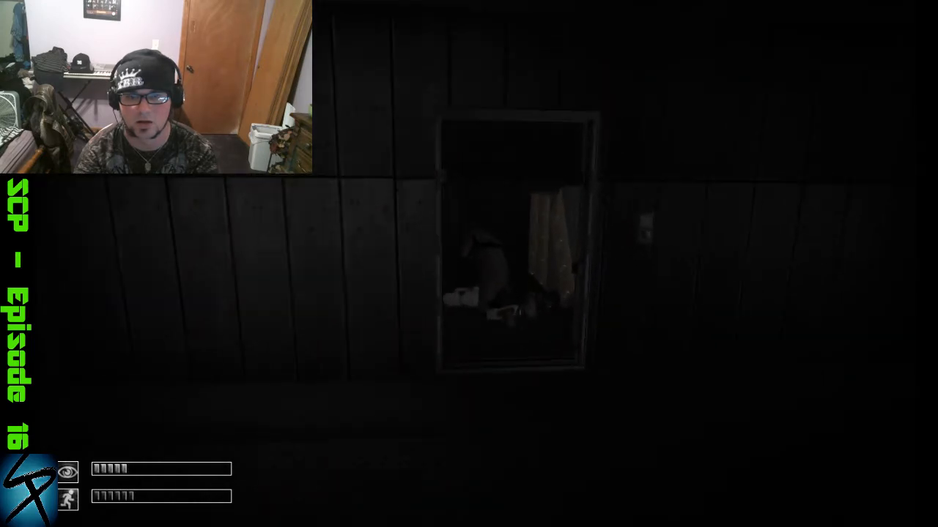
# - Try the dead elevator button again, then head off down the dark corridors toward the light
pyautogui.click(469, 263)
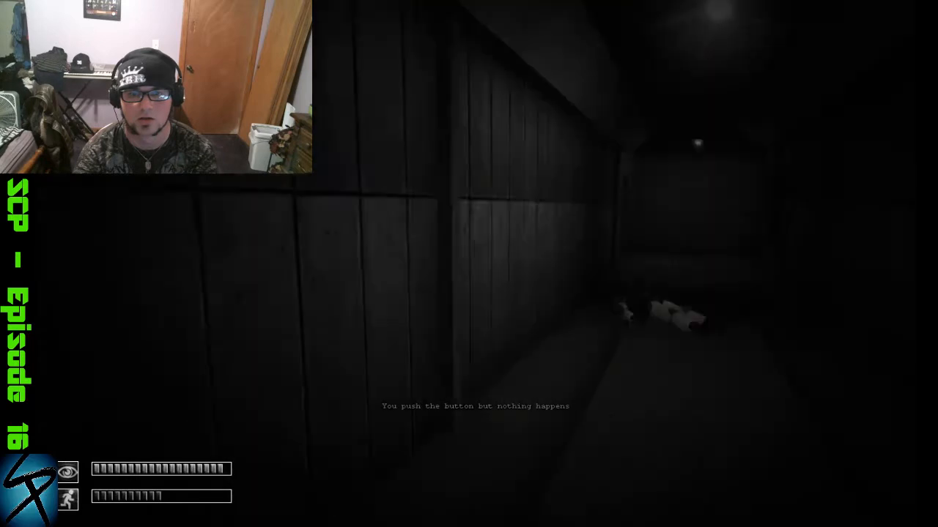
pyautogui.hotkey('shift', 'w')
pyautogui.hotkey('shift', 'w')
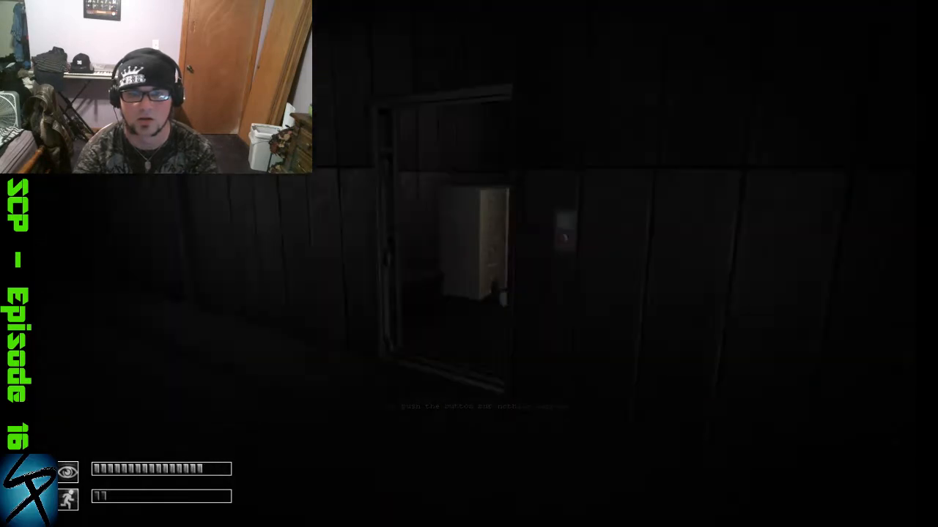
pyautogui.press('w')
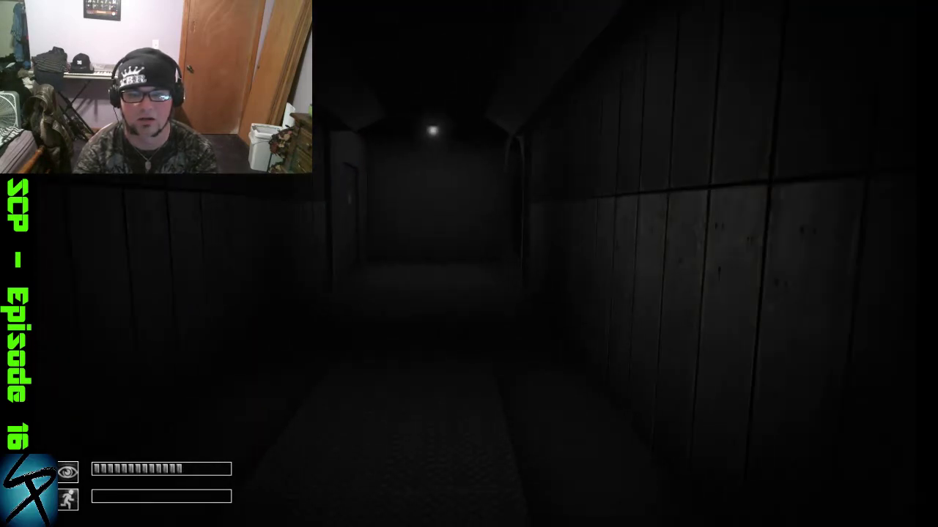
pyautogui.press('w')
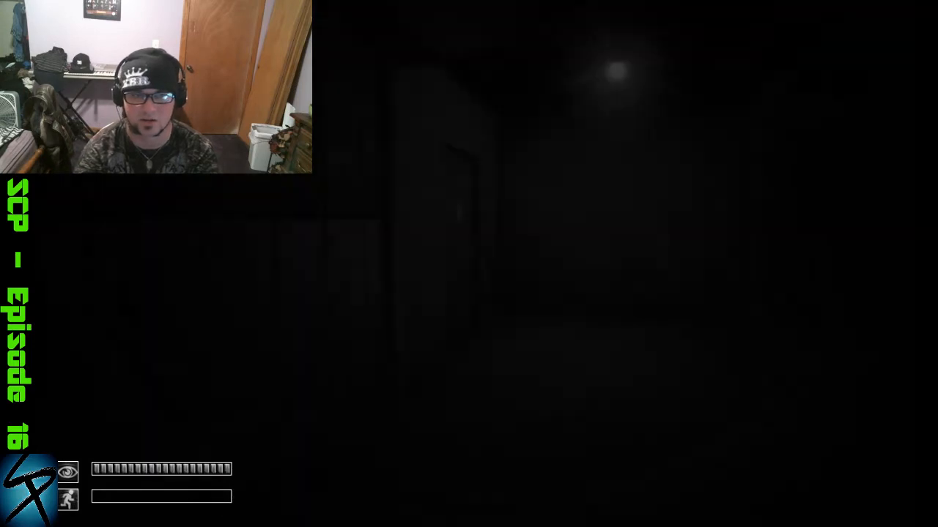
pyautogui.press('w')
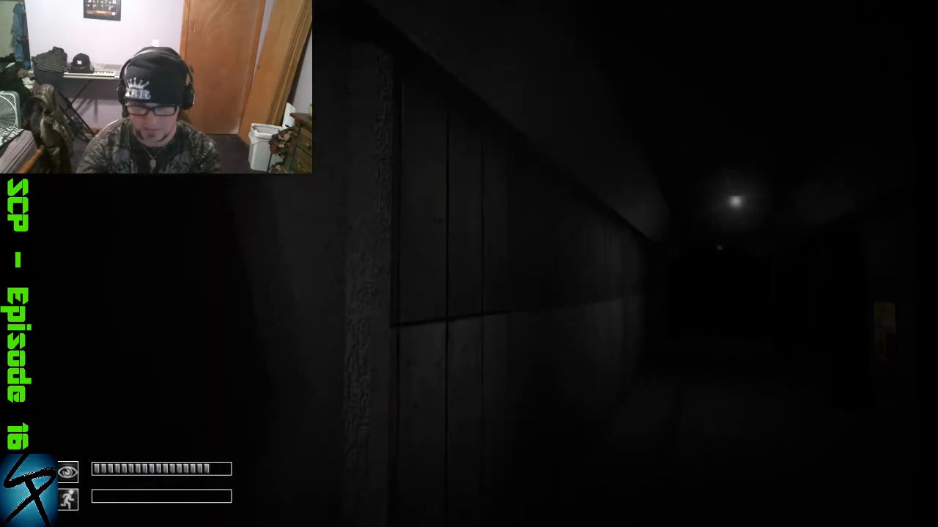
pyautogui.press('w')
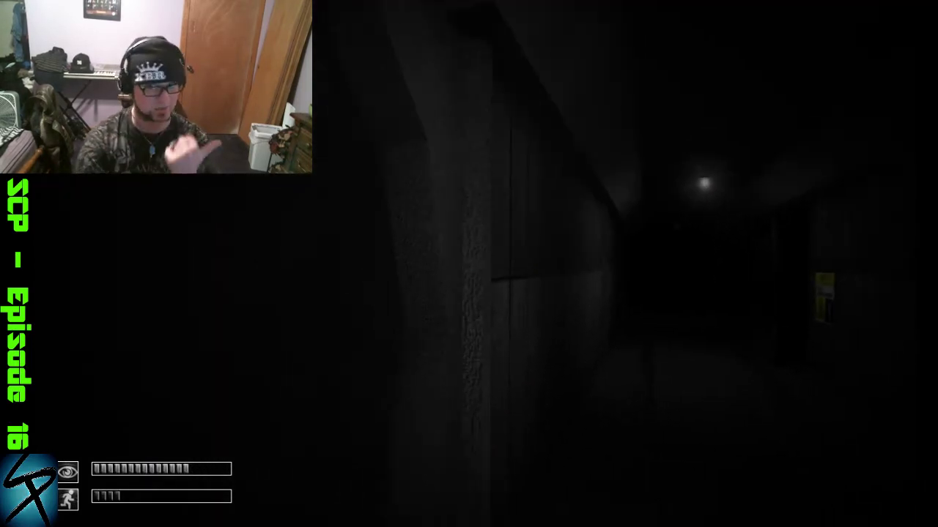
pyautogui.hotkey('shift', 'w')
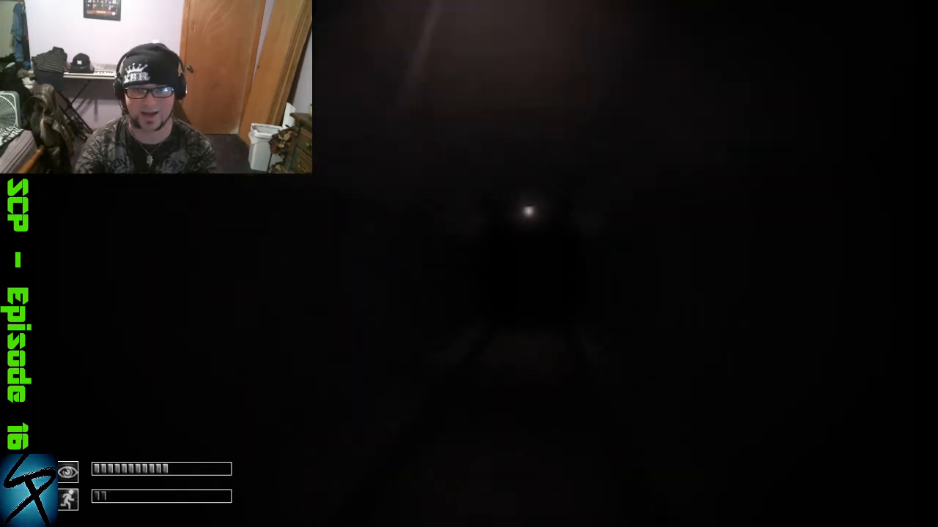
pyautogui.press('w')
# - Walk into the lit corridor, get killed by SCP-173, and load the last saved game
pyautogui.press('space')
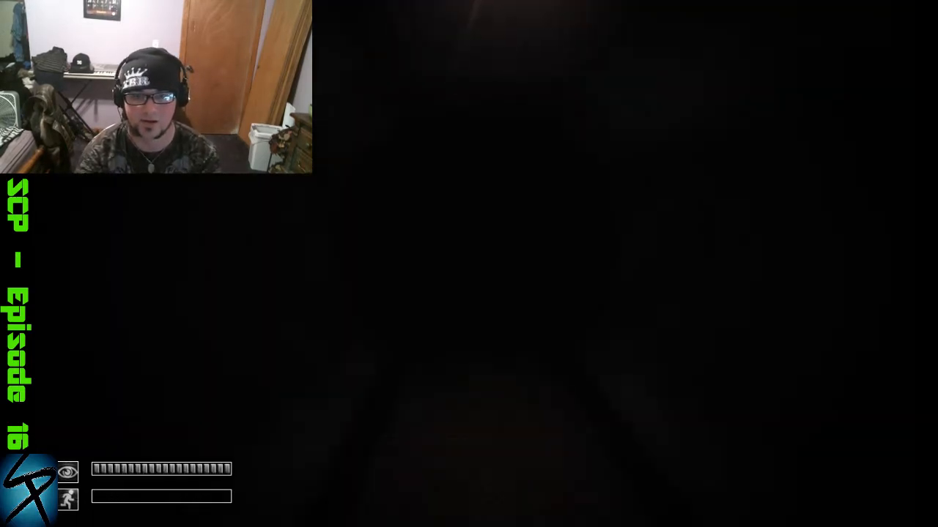
pyautogui.press('w')
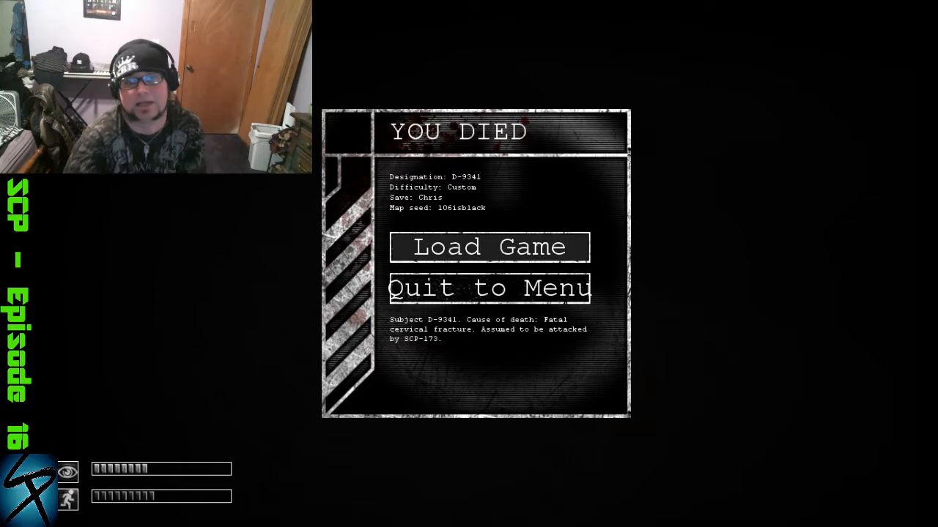
pyautogui.click(439, 247)
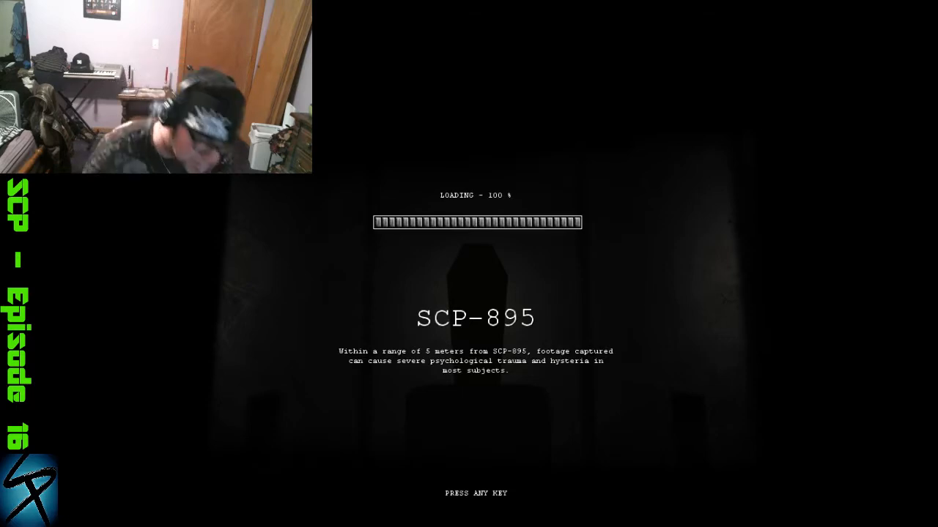
# - Resume play and walk through the SCP-logo door to the Elevator Power Feed panel in the generator room
pyautogui.press('space')
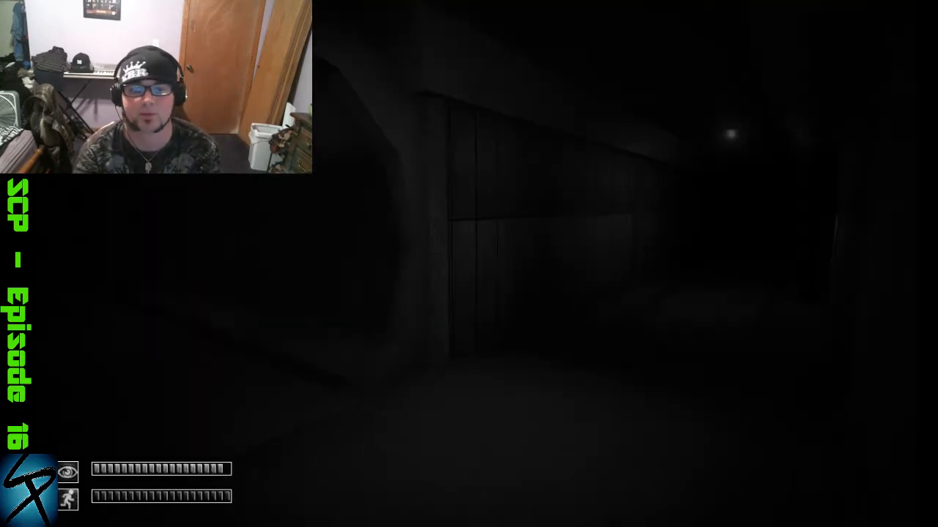
pyautogui.hotkey('shift', 'w')
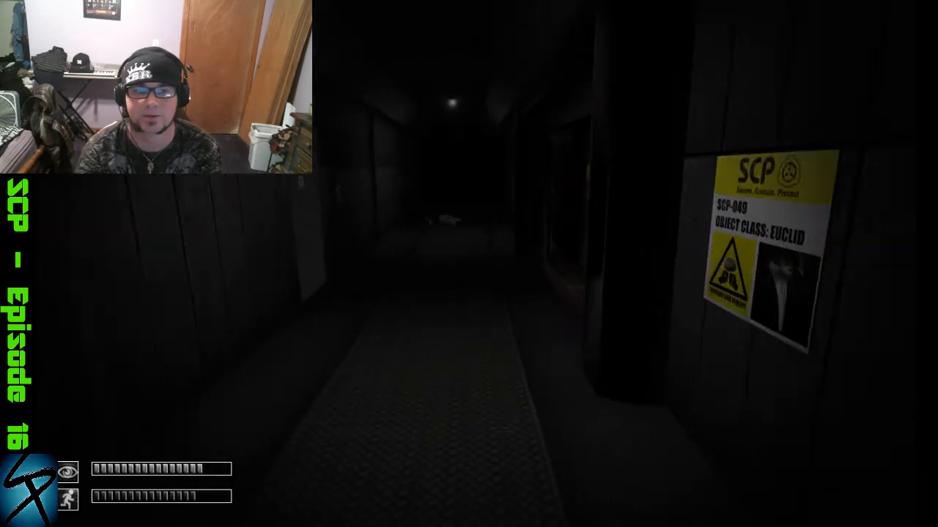
pyautogui.press('w')
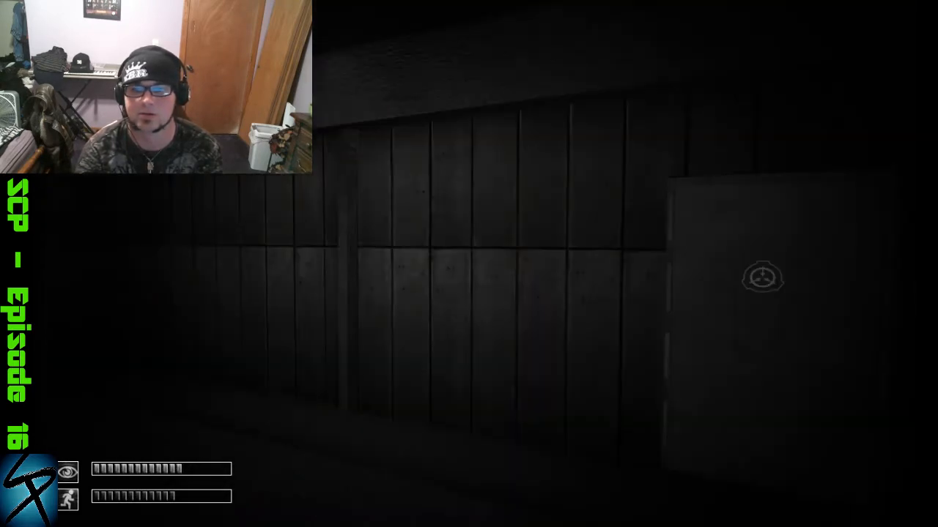
pyautogui.hotkey('shift', 'w')
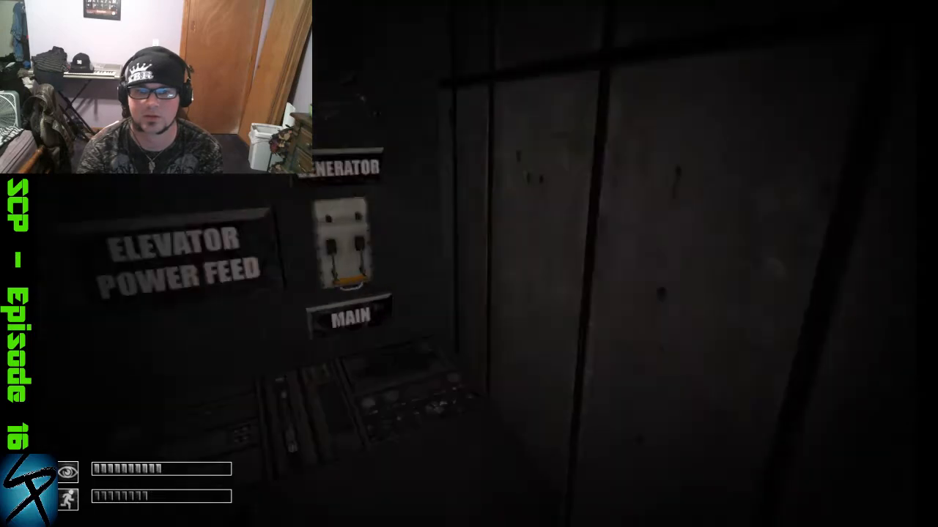
pyautogui.hotkey('shift', 'w')
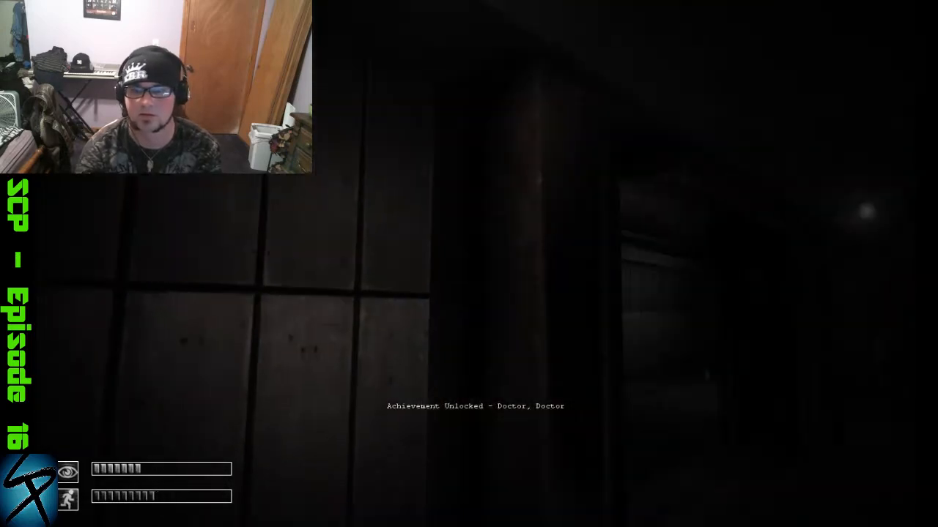
pyautogui.hotkey('shift', 'w')
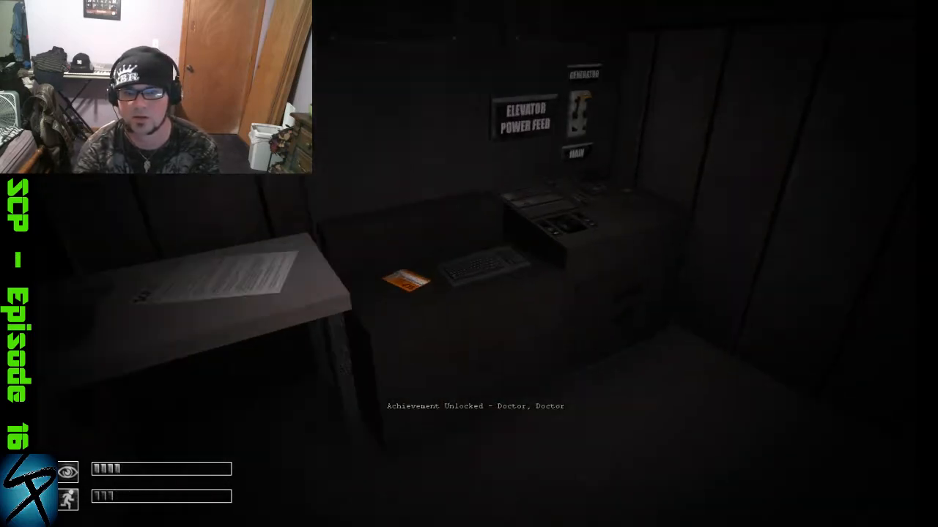
pyautogui.hotkey('shift', 'w')
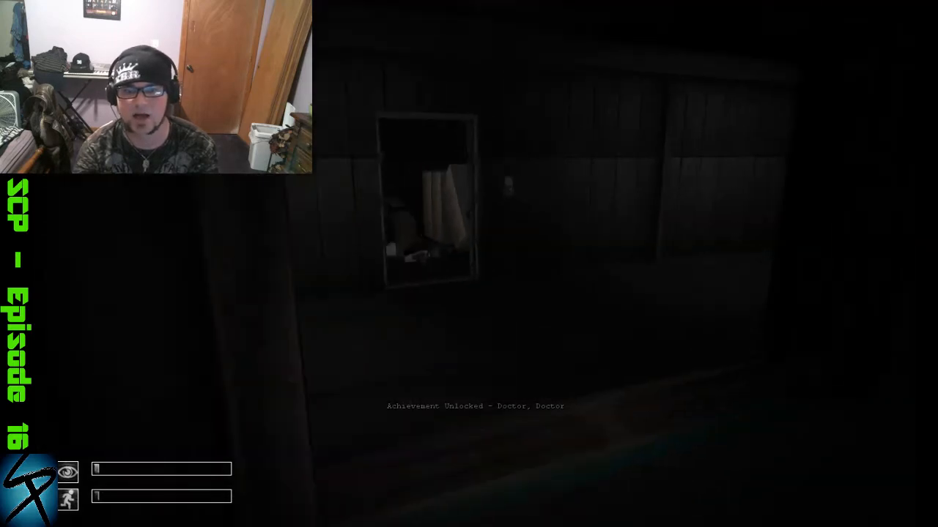
# - Walk back through the archway and dark corridors to the elevator's call button
pyautogui.press('w')
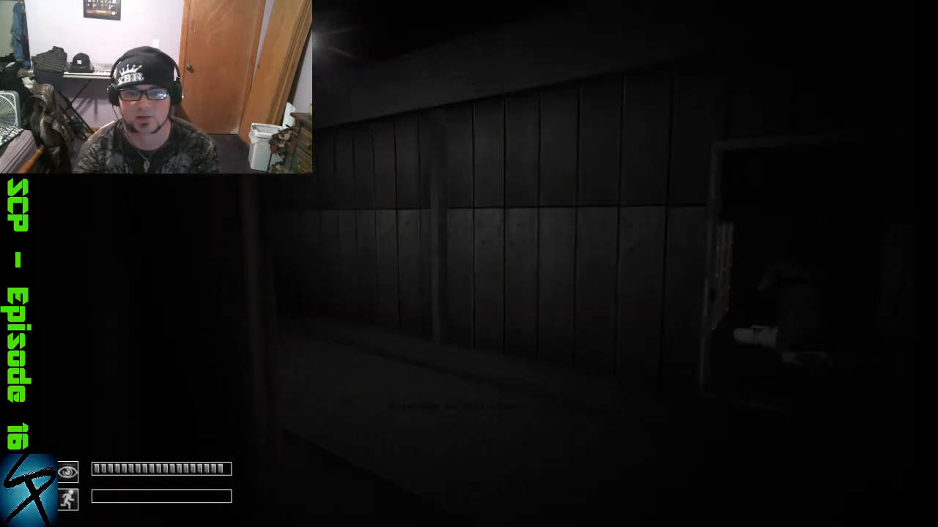
pyautogui.press('w')
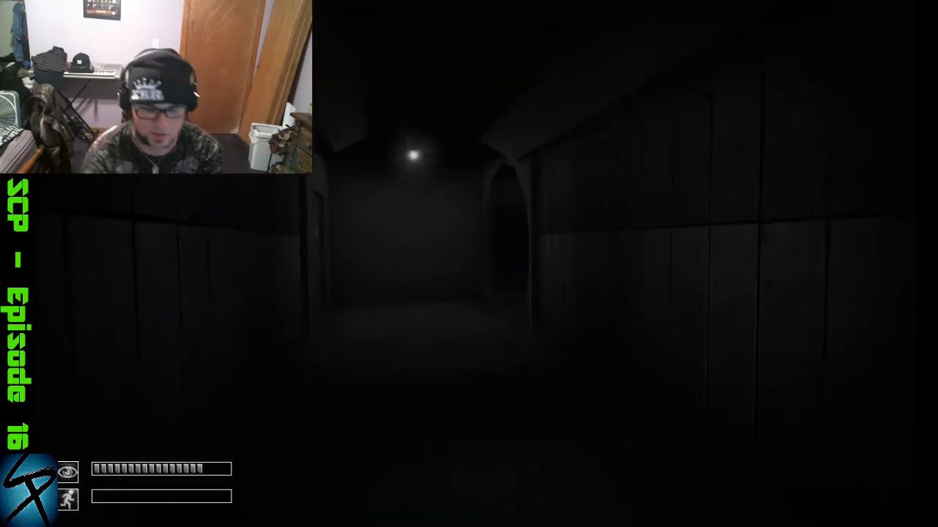
pyautogui.press('w')
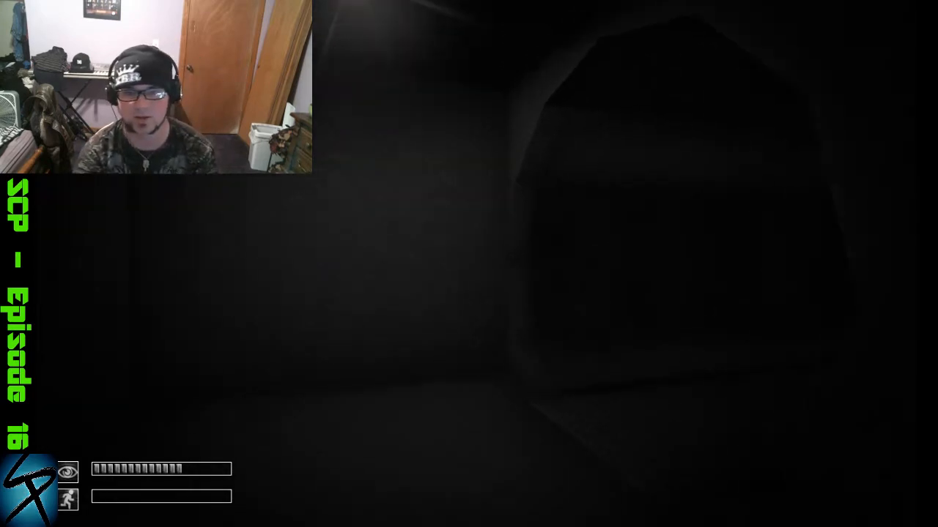
pyautogui.press('w')
pyautogui.press('space')
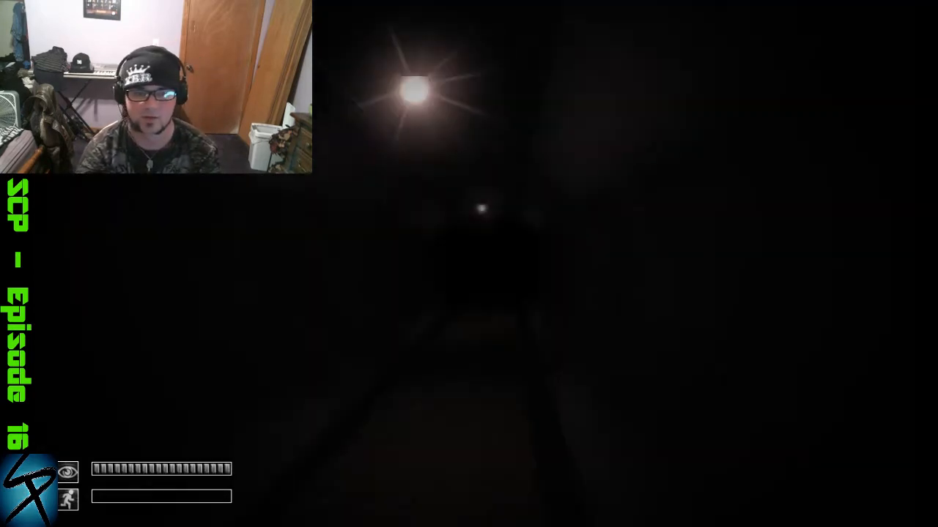
pyautogui.press('w')
pyautogui.press('w')
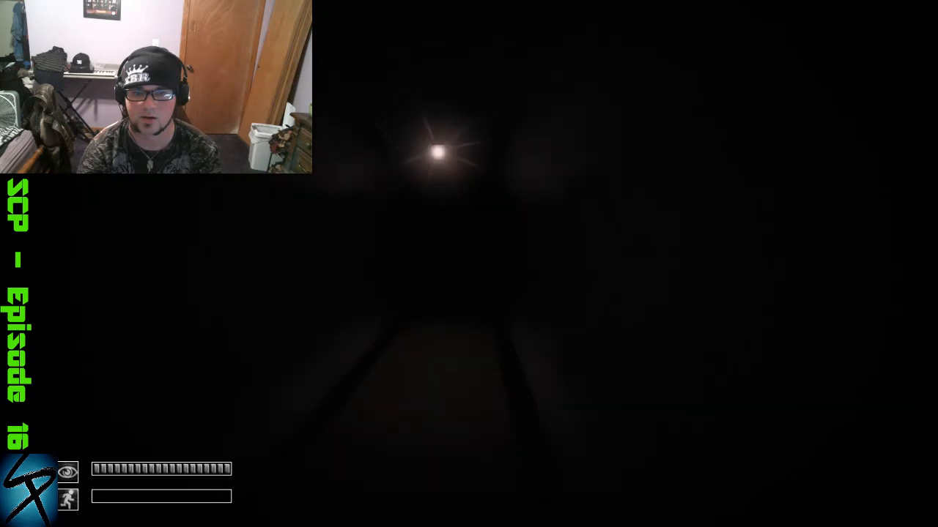
pyautogui.press('w')
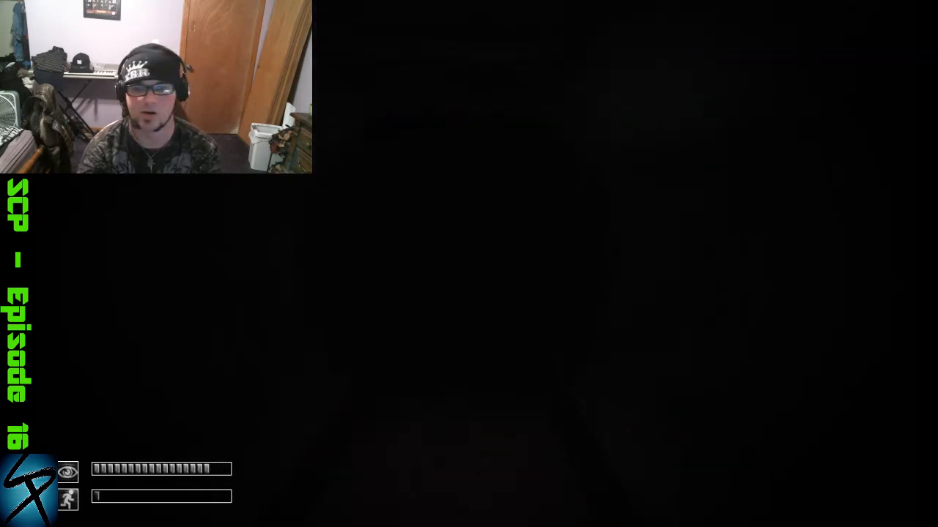
pyautogui.press('w')
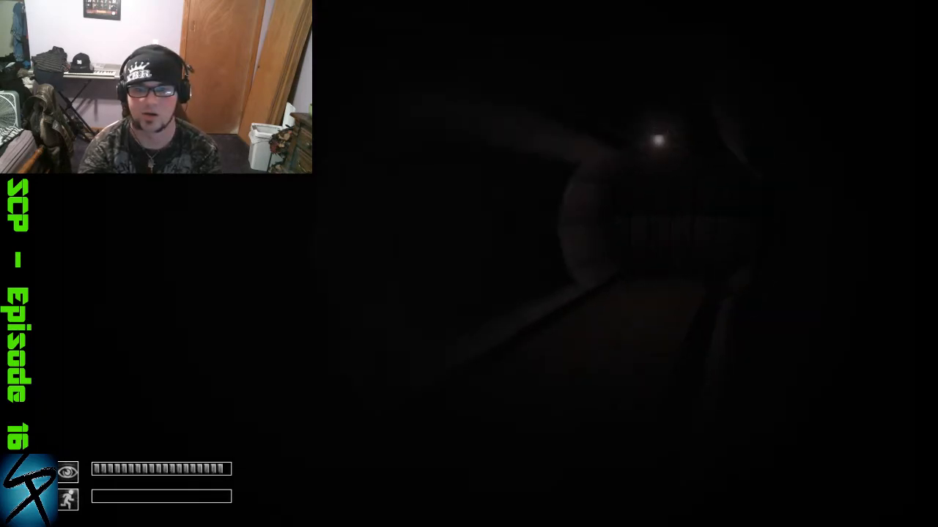
pyautogui.press('w')
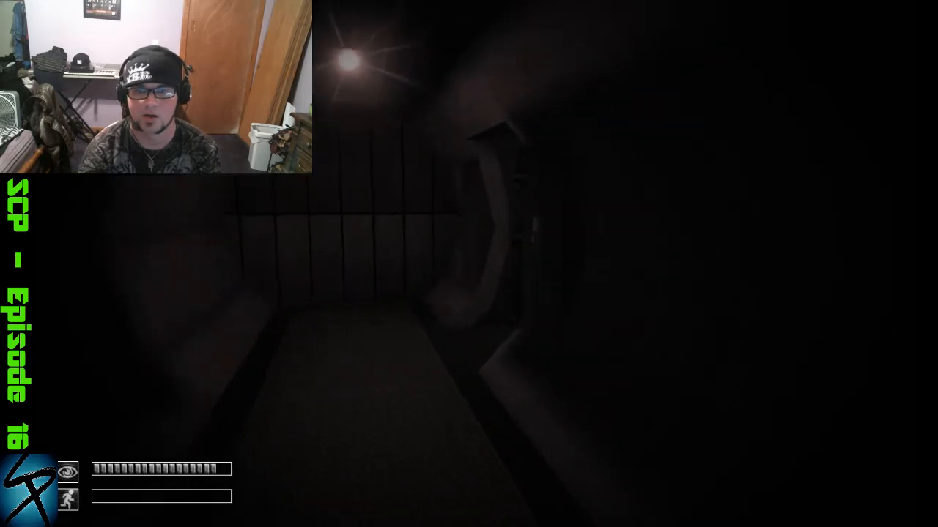
pyautogui.press('w')
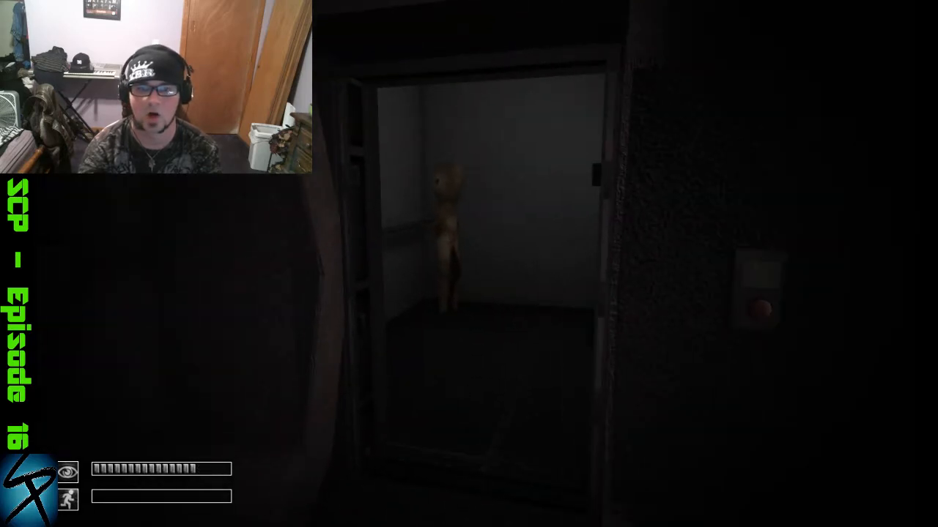
# - Call the elevator, which now reports it is moving
pyautogui.click(484, 310)
pyautogui.press('w')
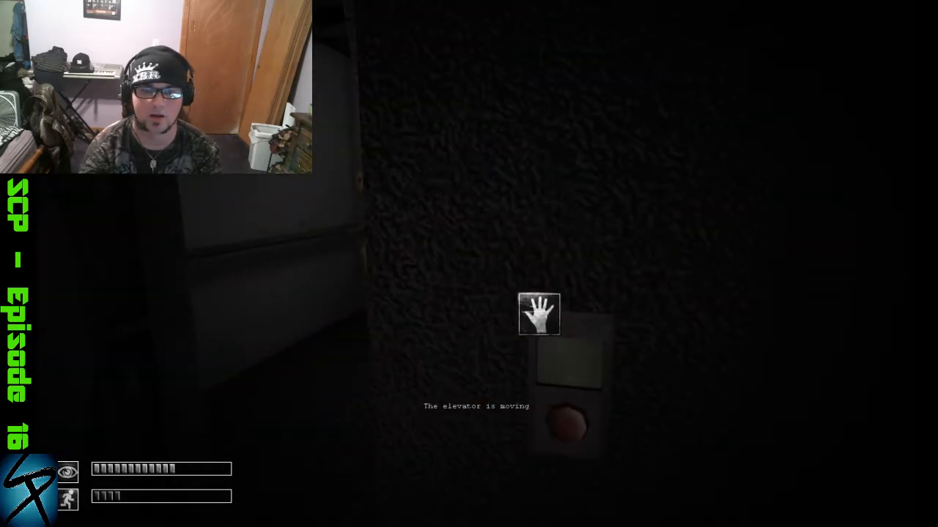